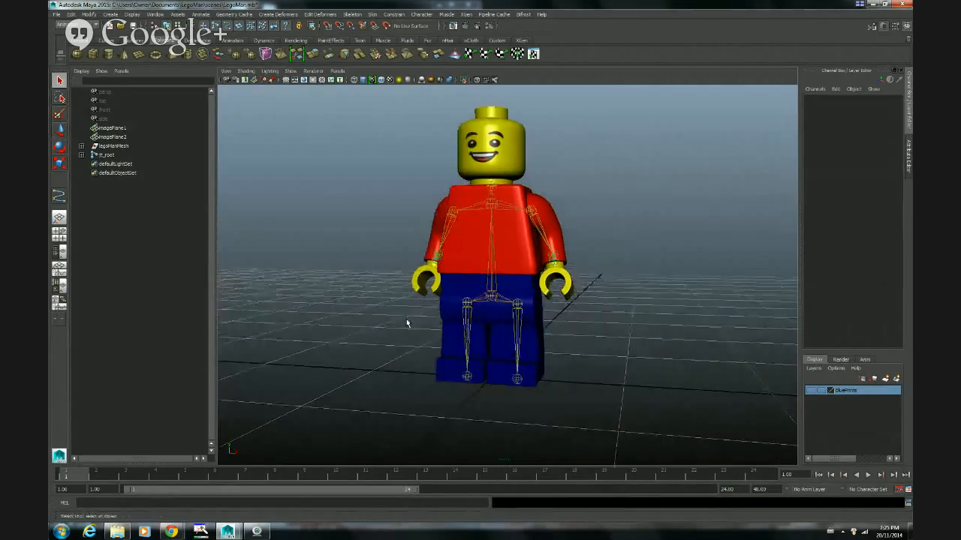
Step: Create a new display layer containing legoManMesh and all of its child meshes, from headMesh to rightLegMesh
alt+right_drag(406, 320, 439, 333)
mouse_move(398, 335)
alt+mouse_down()
mouse_move(410, 338)
mouse_move(397, 337)
alt+mouse_up()
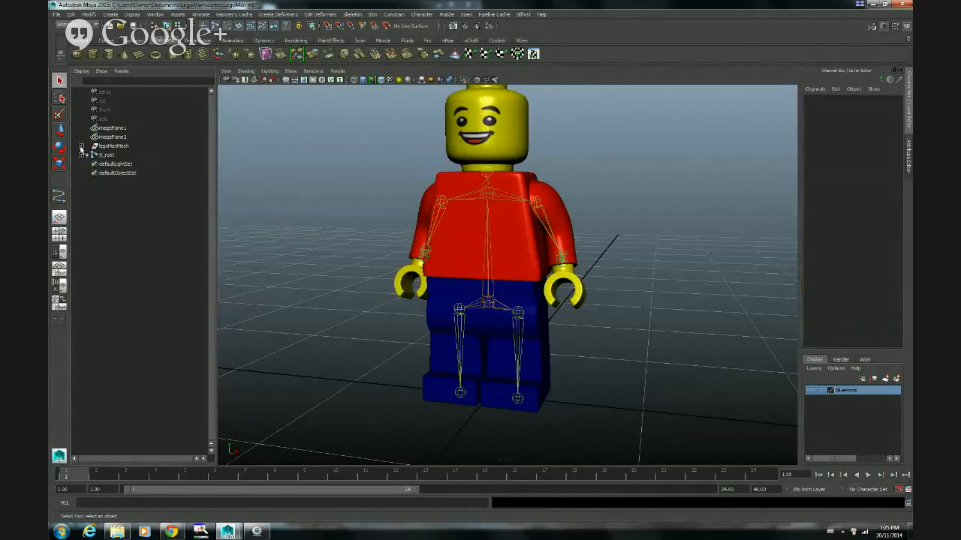
click(81, 146)
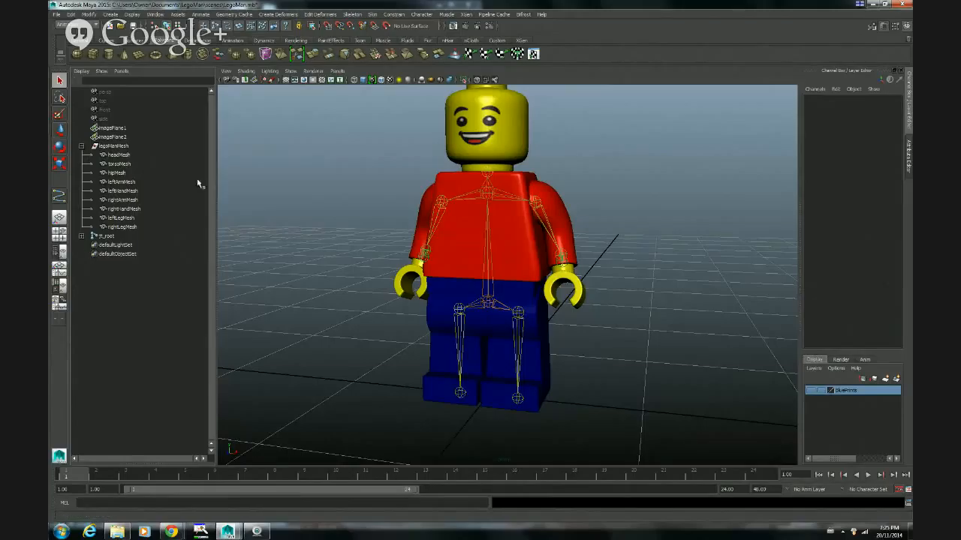
click(116, 147)
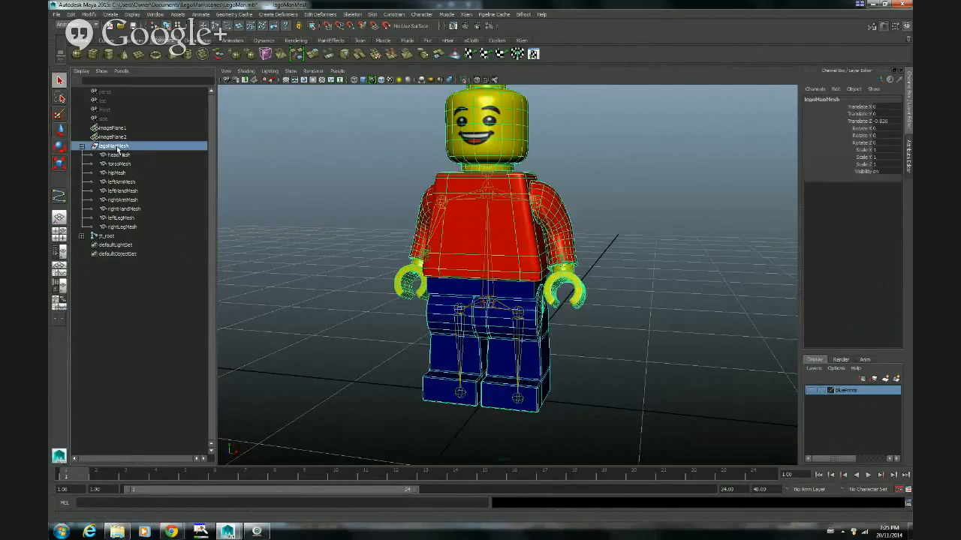
shift+click(124, 228)
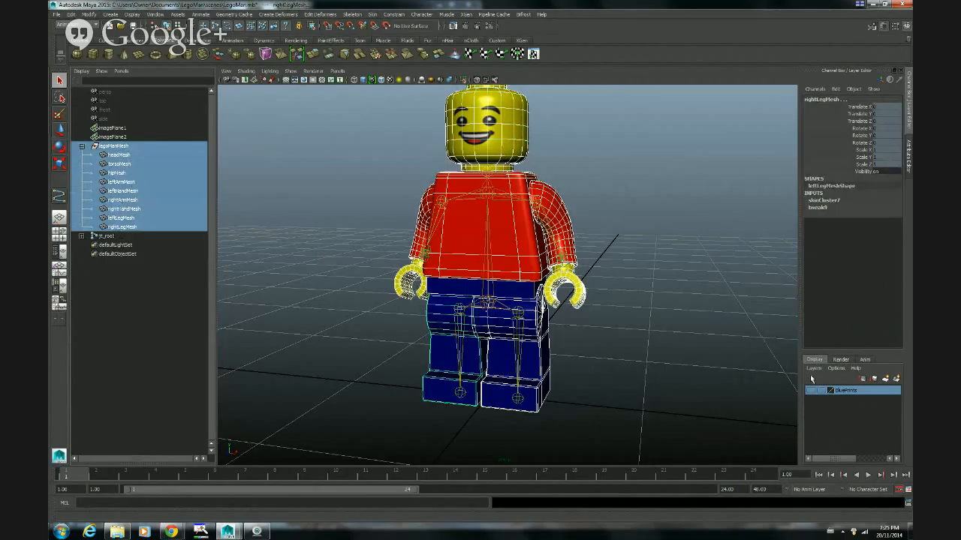
click(813, 369)
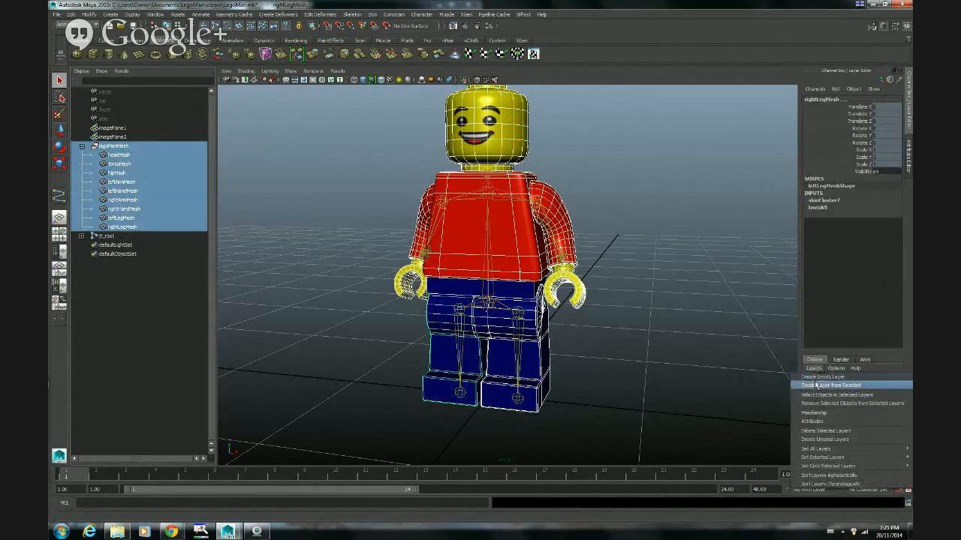
click(825, 385)
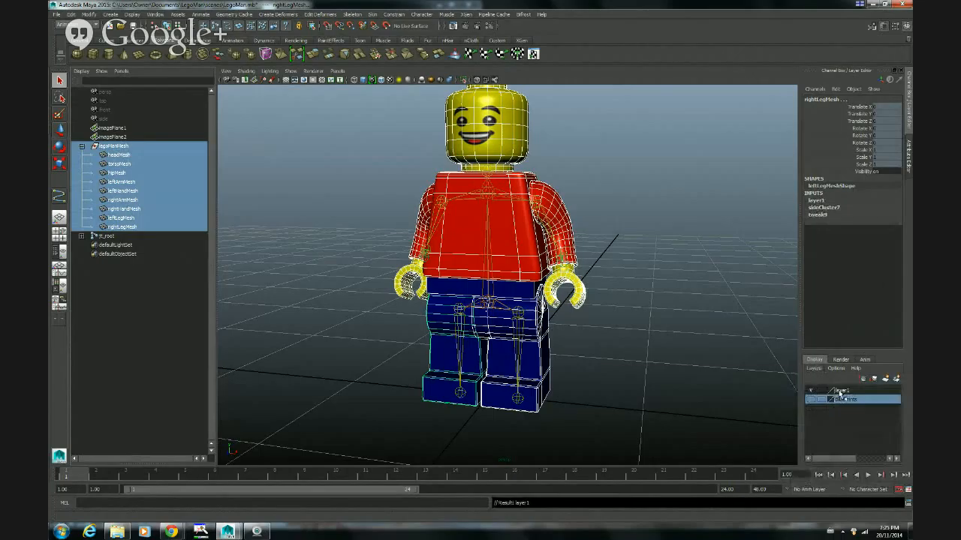
Step: Rename the new display layer Mesh with a black colour, then test it by hiding and showing the character's meshes
double_click(836, 391)
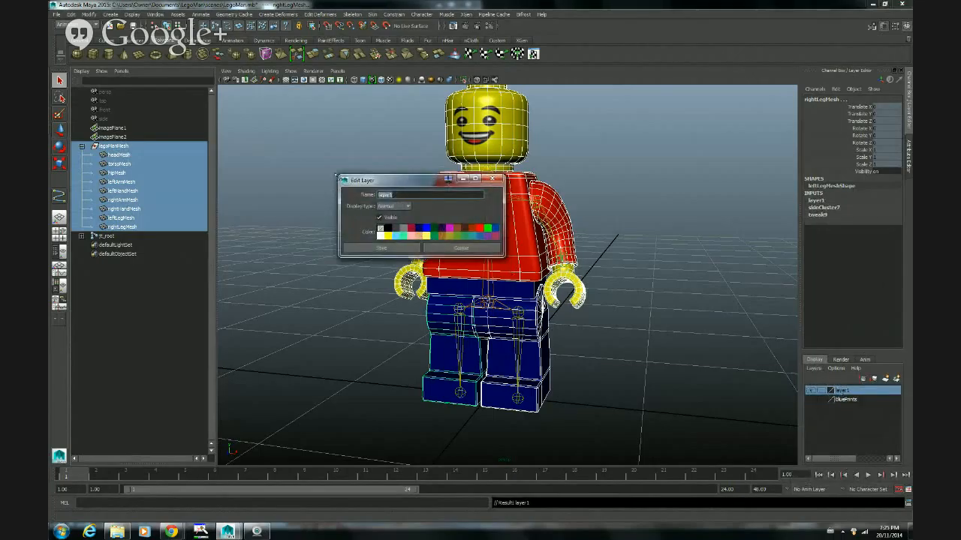
text(My)
click(391, 228)
click(397, 248)
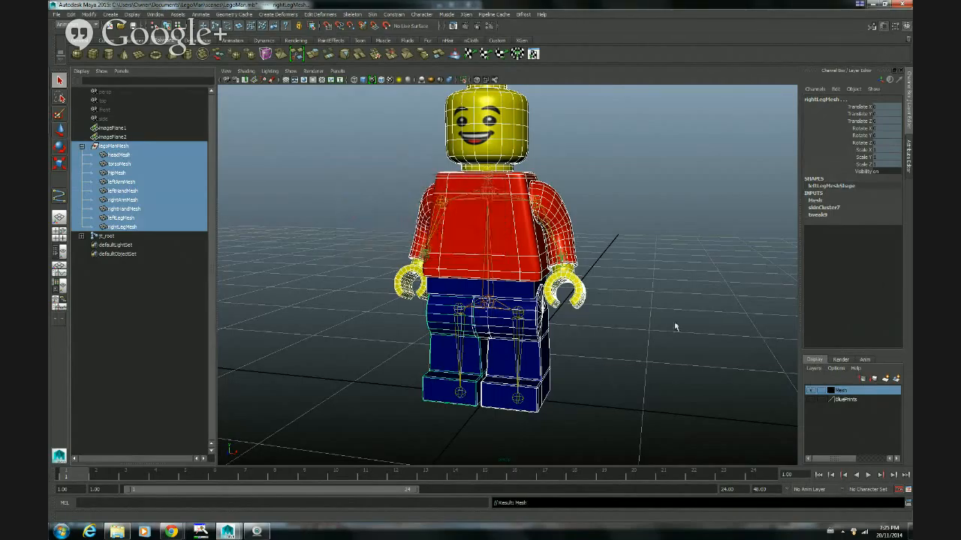
click(693, 342)
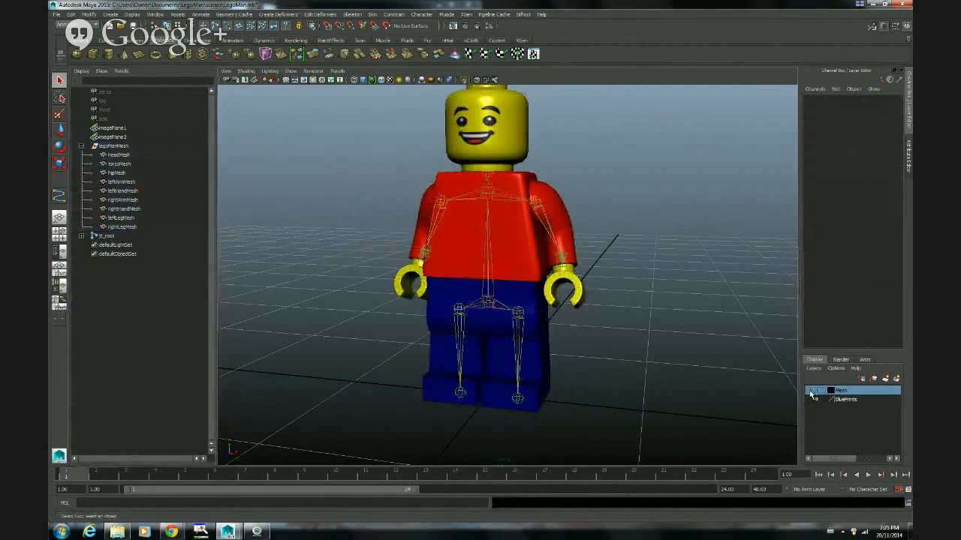
click(811, 391)
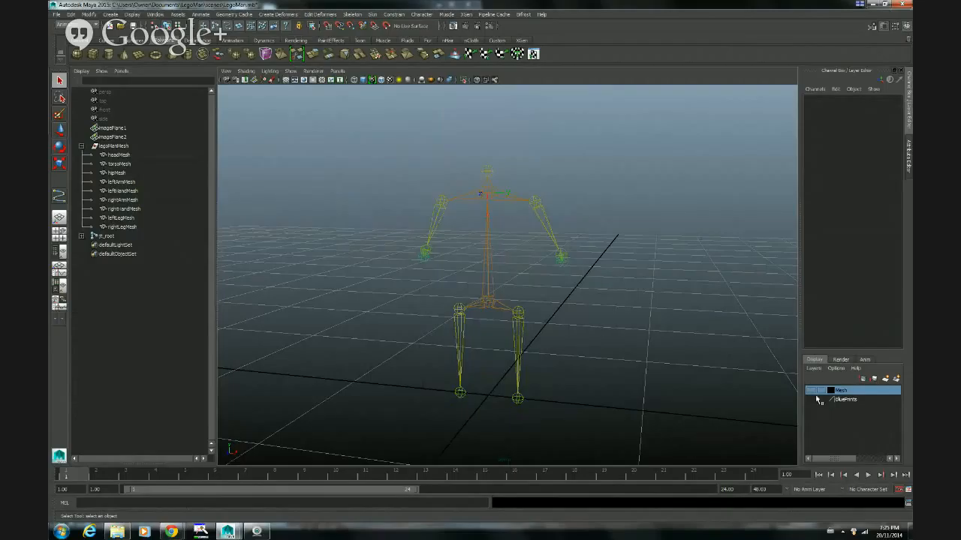
click(811, 391)
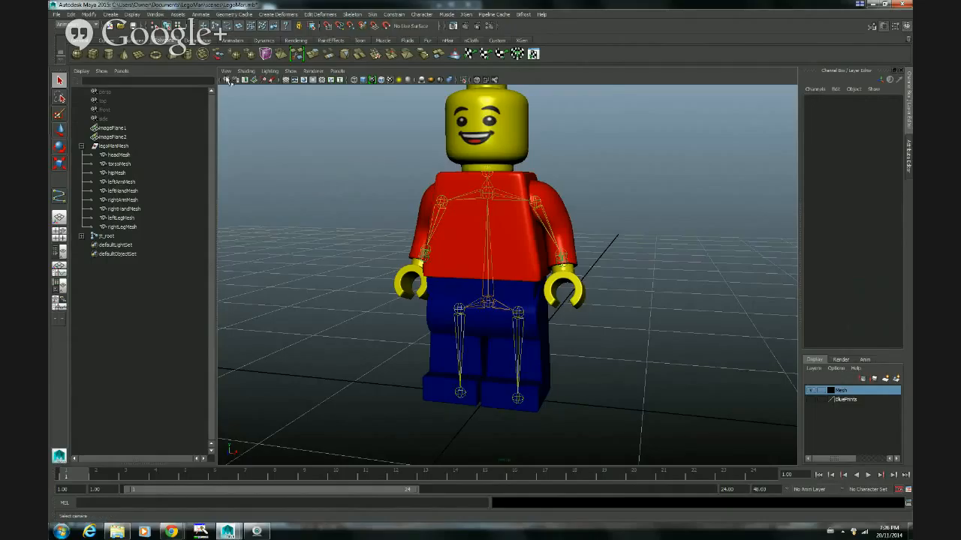
Step: Create a NURBS circle at the origin, group it, and expand the new group in the scene hierarchy
click(110, 14)
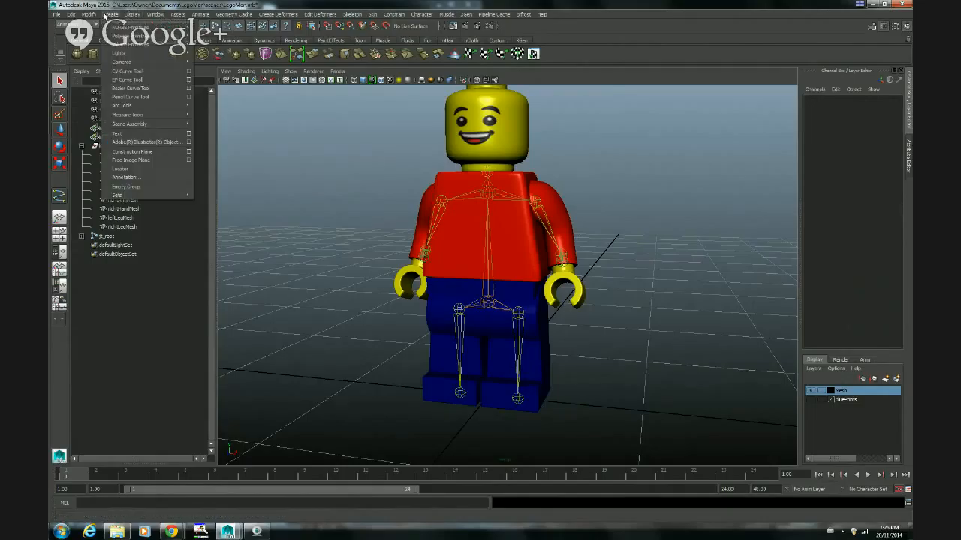
mouse_move(124, 27)
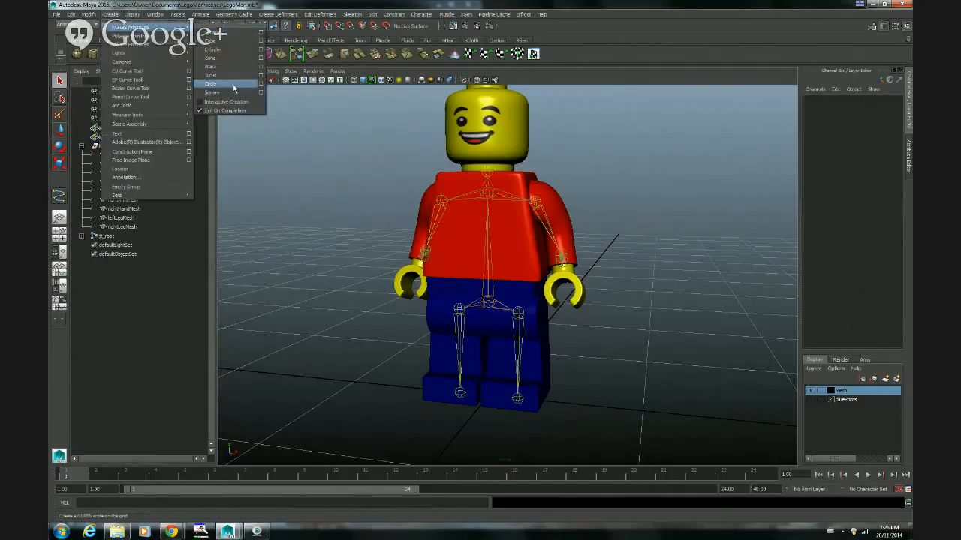
click(212, 84)
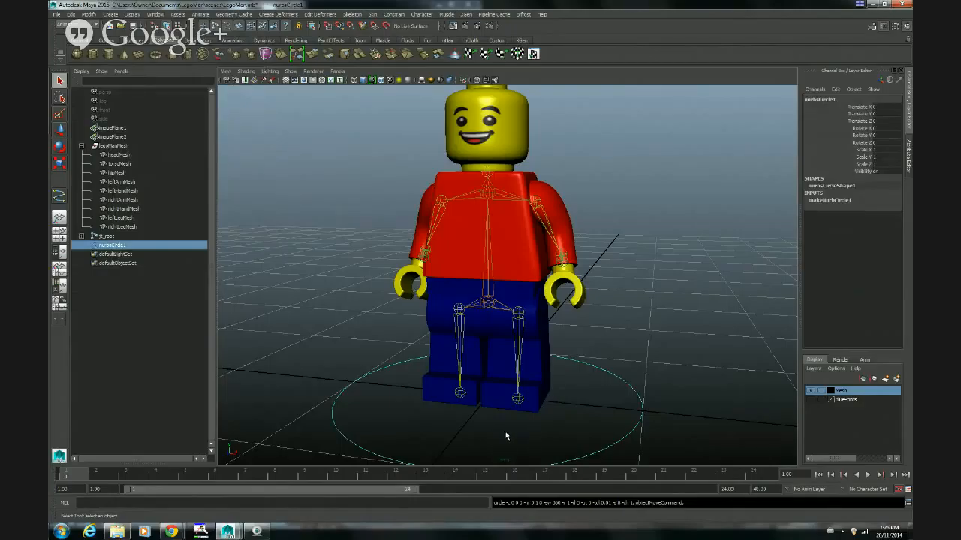
key(ctrl+g)
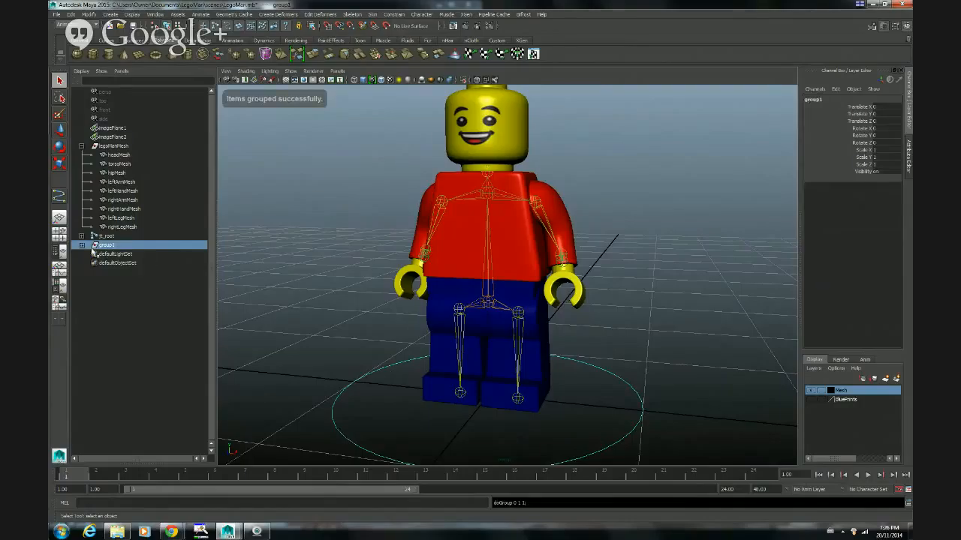
click(81, 245)
click(81, 145)
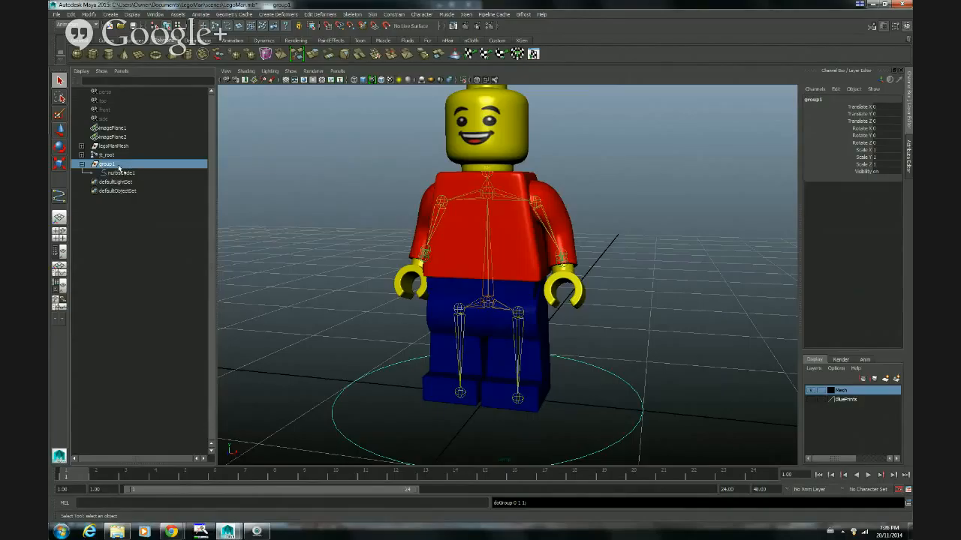
Step: Rename the circle's group grp_ctrl_l_hand and the circle inside it ctrl_l_hand
double_click(114, 165)
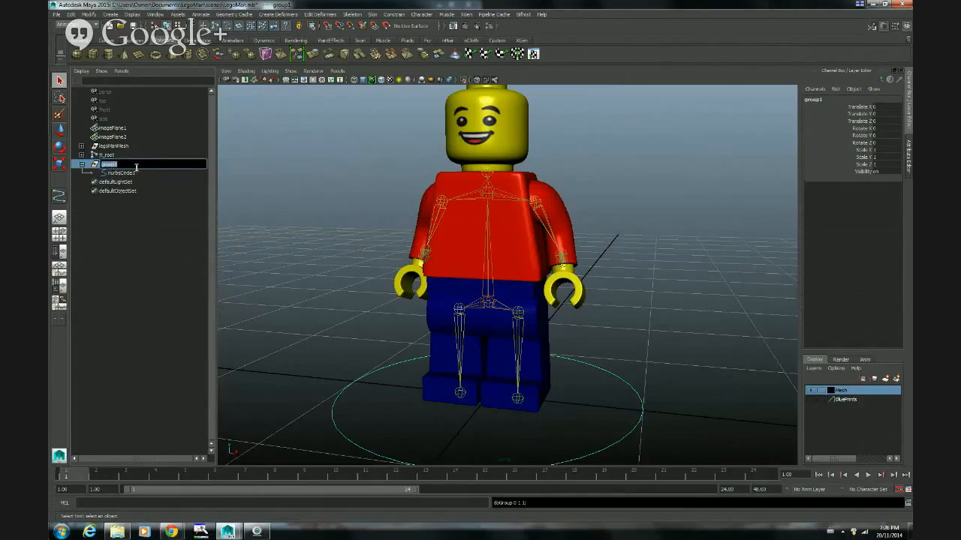
text(gr)
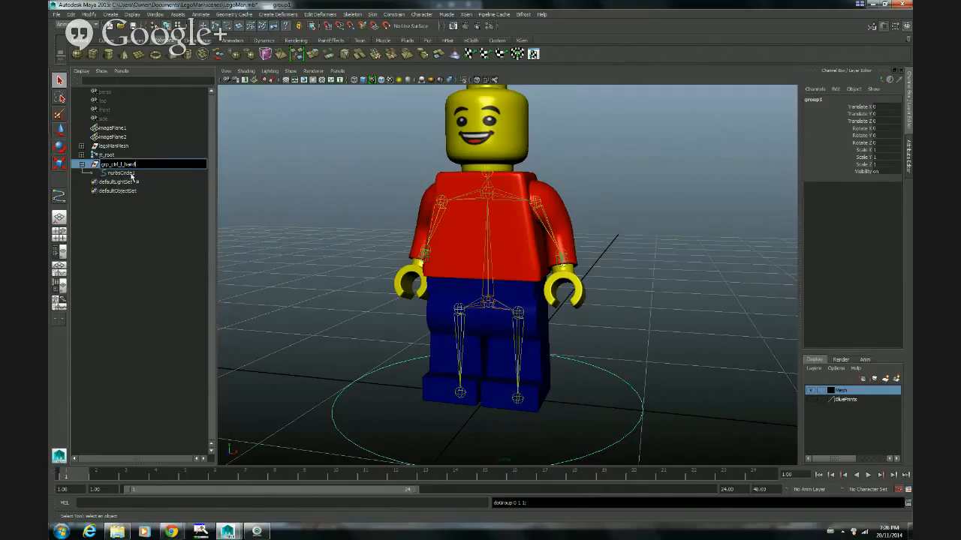
click(122, 173)
double_click(123, 172)
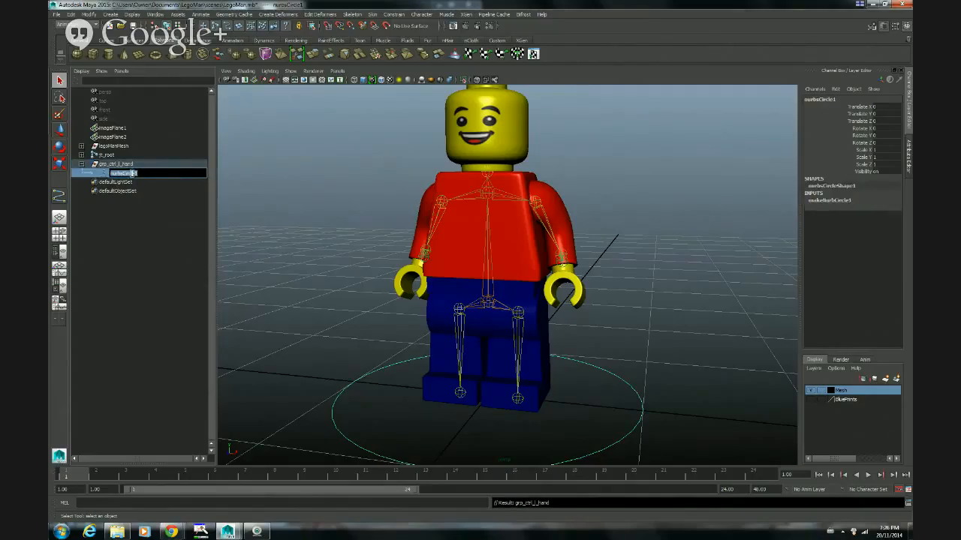
text(ctrl_l_hand)
key(Return)
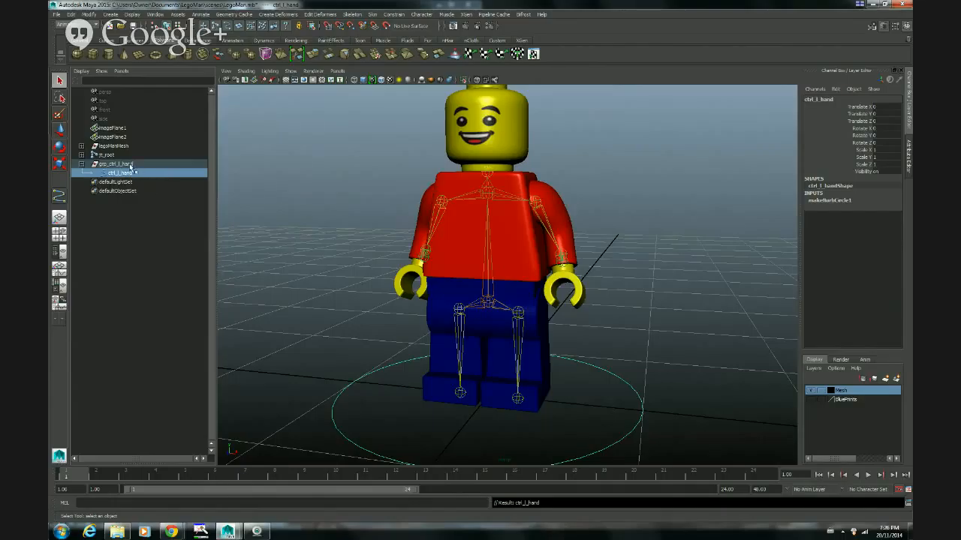
Step: Hide the Mesh layer and move grp_ctrl_l_hand from the origin onto the character's left hand joint
click(120, 164)
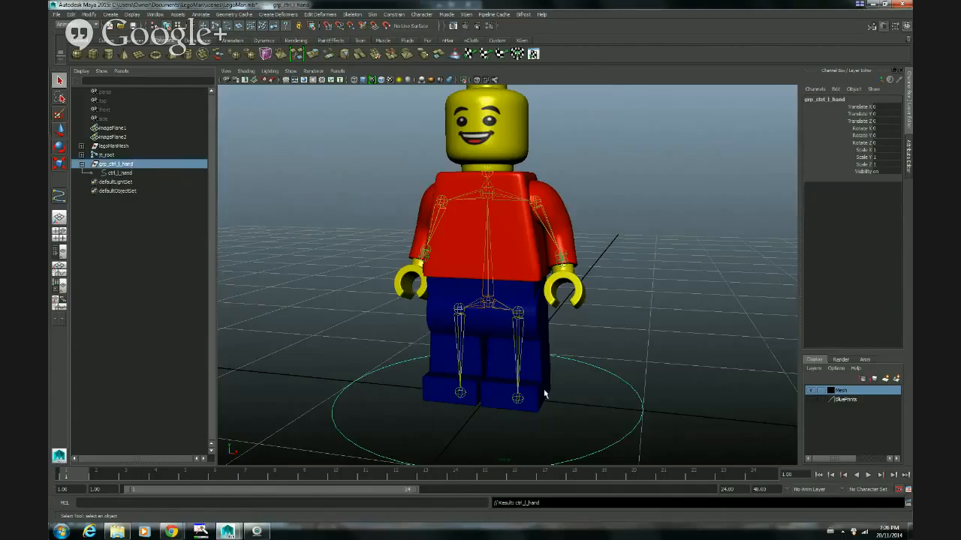
key(w)
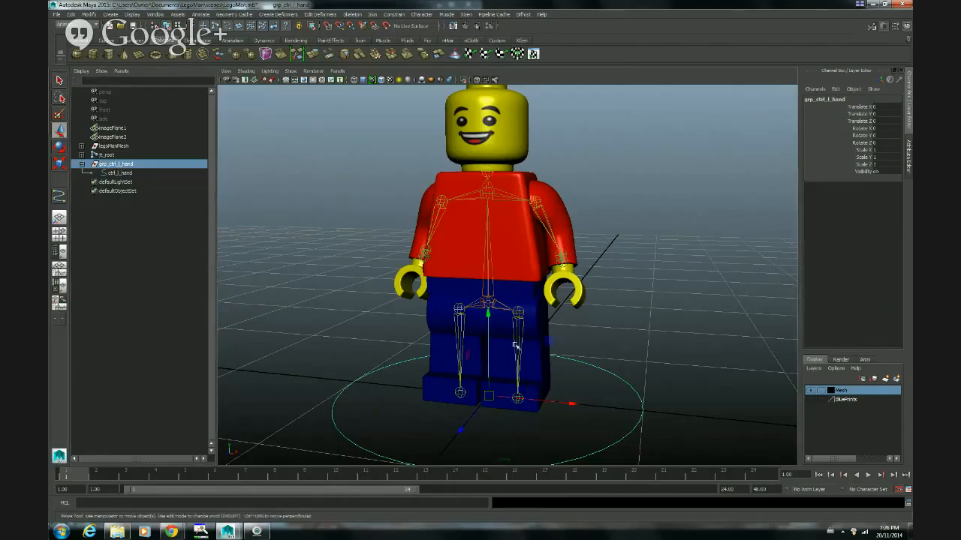
click(810, 391)
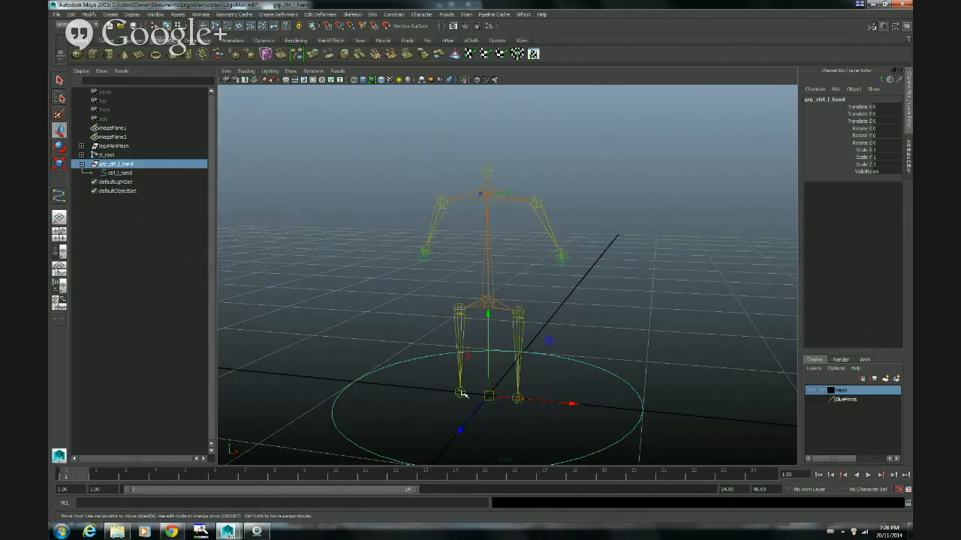
alt+right_drag(466, 394, 498, 387)
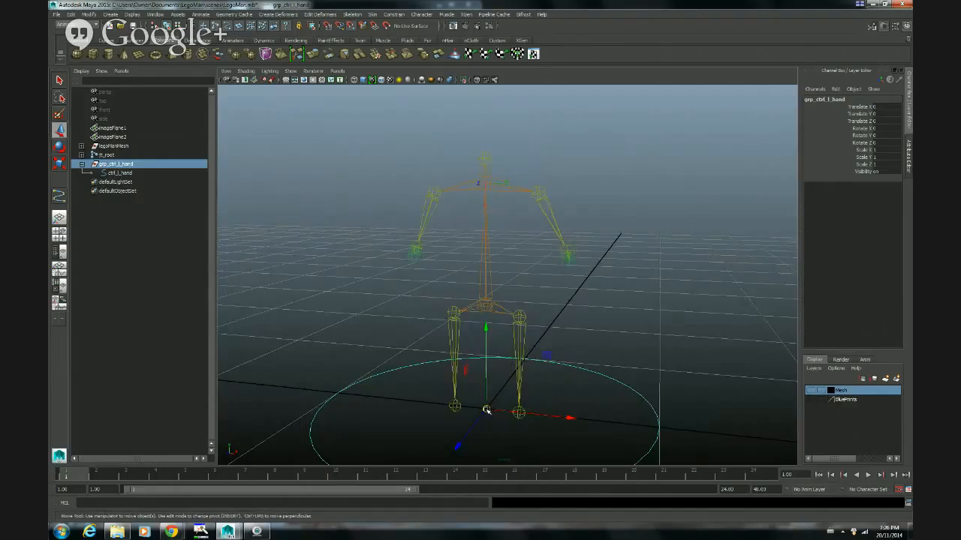
drag(486, 410, 466, 353)
Step: Scale grp_ctrl_l_hand to 0.05 in X, Y and Z and frame it in the view
mouse_move(873, 151)
mouse_down()
mouse_move(883, 174)
mouse_move(877, 163)
mouse_up()
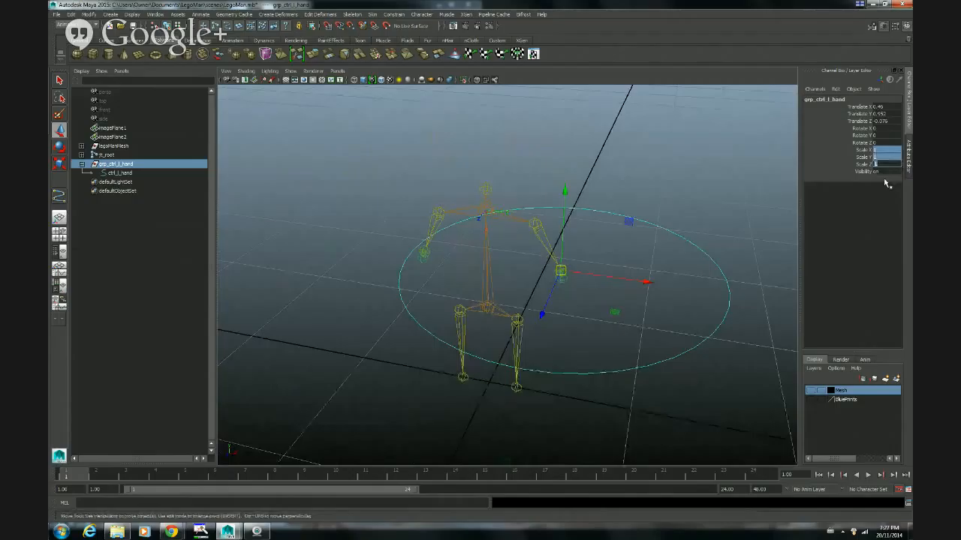
key(Return)
alt+drag(595, 317, 519, 335)
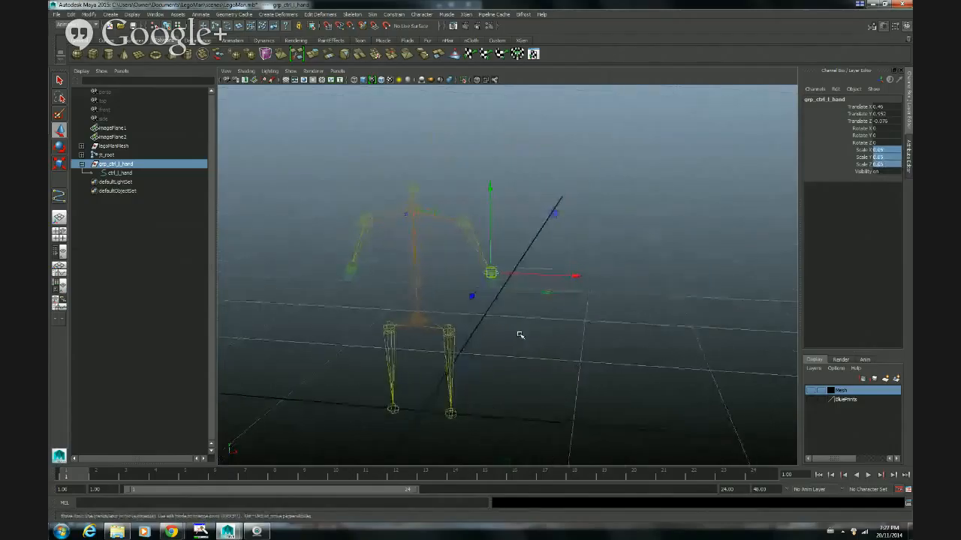
key(f)
alt+drag(537, 377, 553, 371)
key(e)
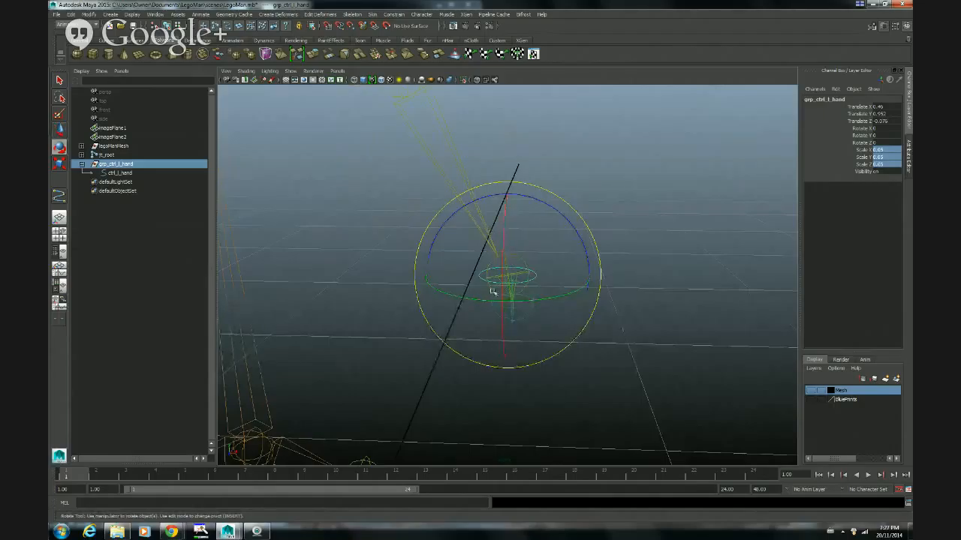
alt+drag(521, 270, 526, 266)
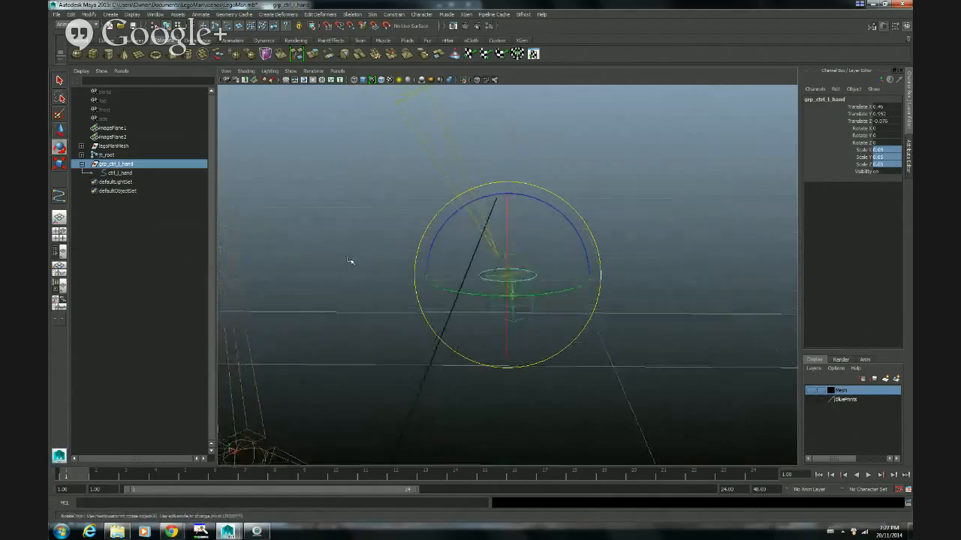
click(124, 175)
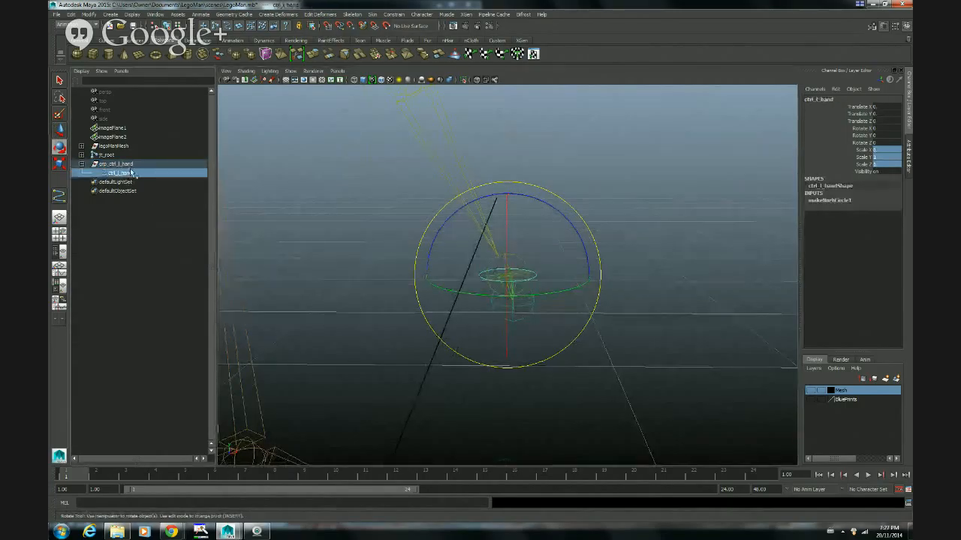
click(122, 165)
click(130, 175)
click(126, 165)
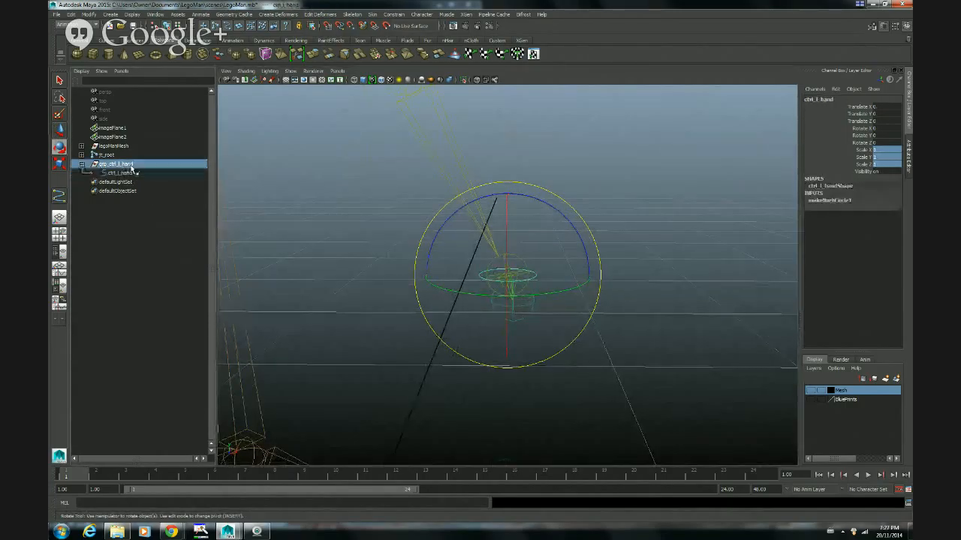
click(682, 261)
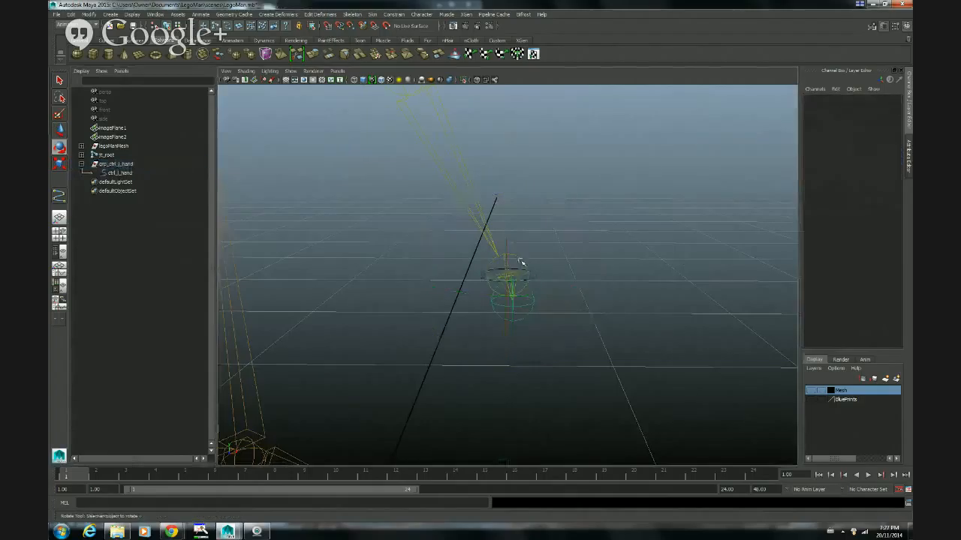
Step: Orient-constrain grp_ctrl_l_hand to the left hand joint using the reset default Orient Constraint settings
click(518, 261)
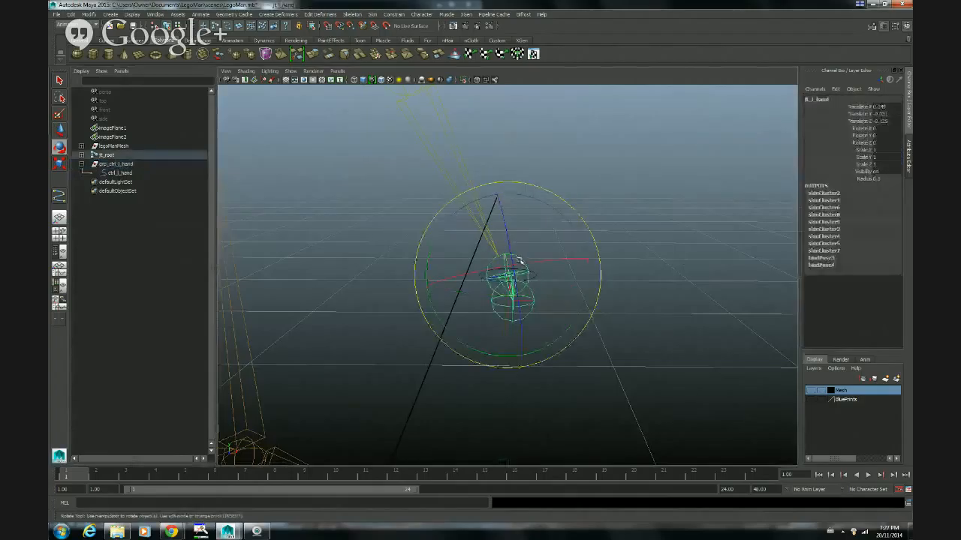
click(125, 165)
key(ctrl+z)
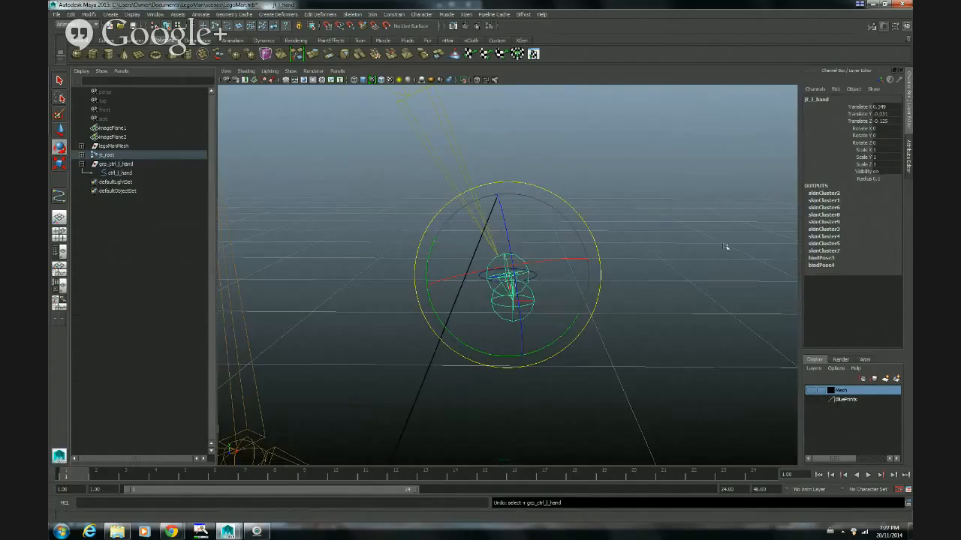
key(q)
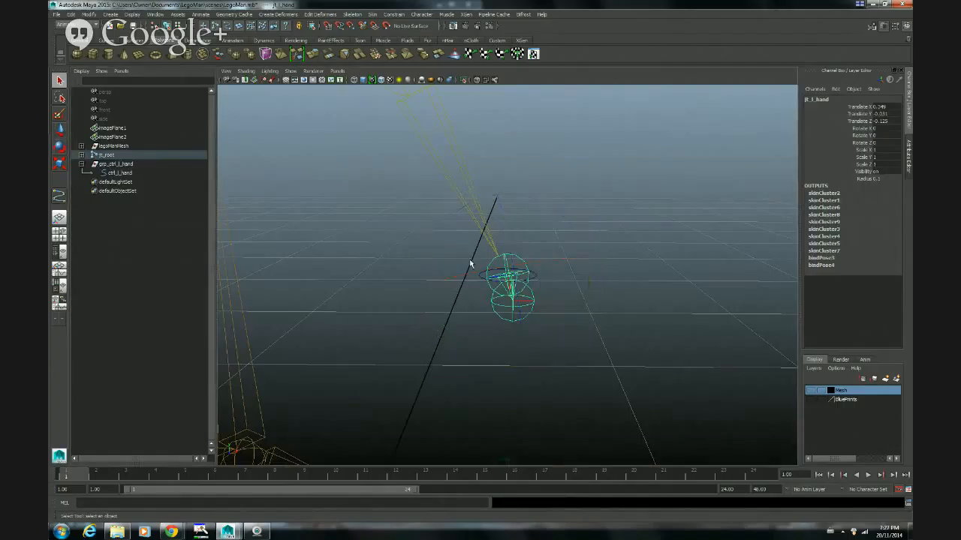
click(126, 165)
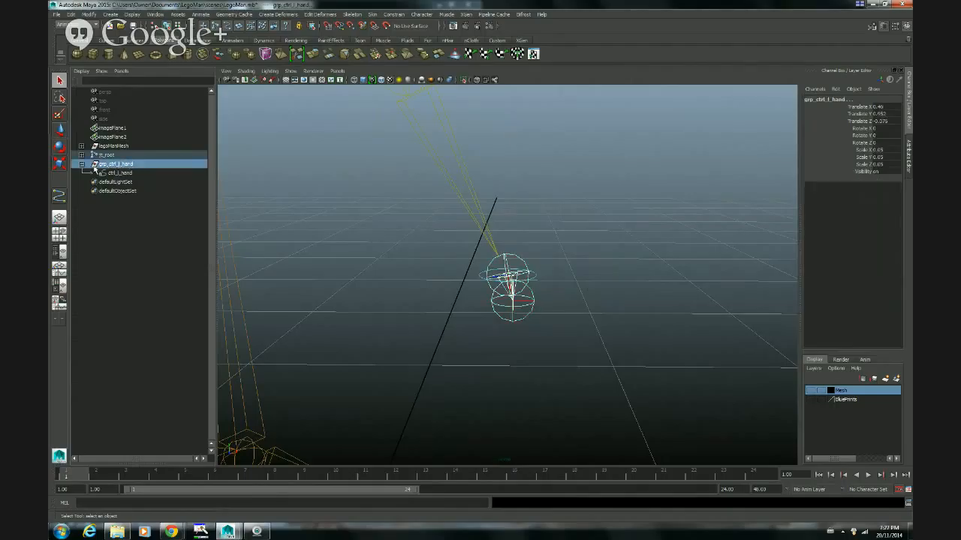
click(391, 15)
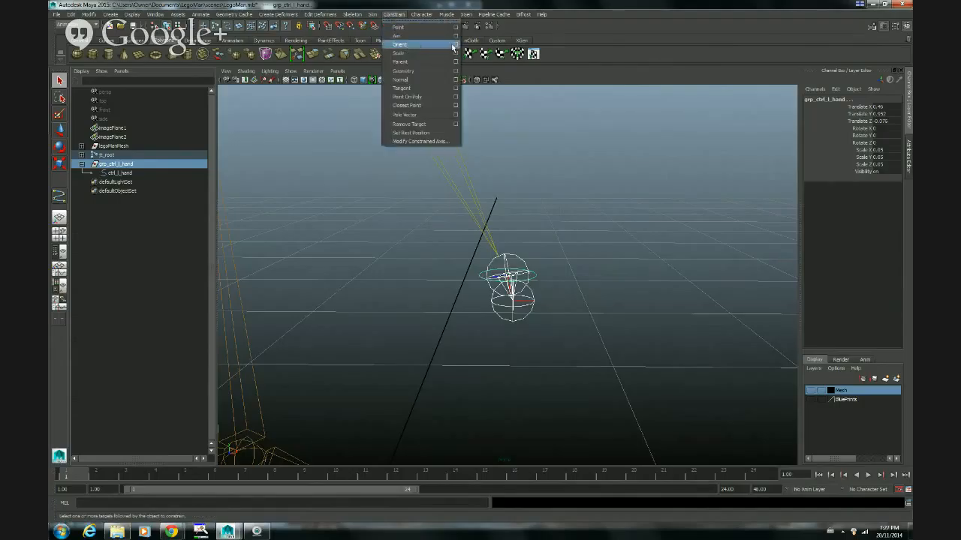
click(454, 46)
click(305, 51)
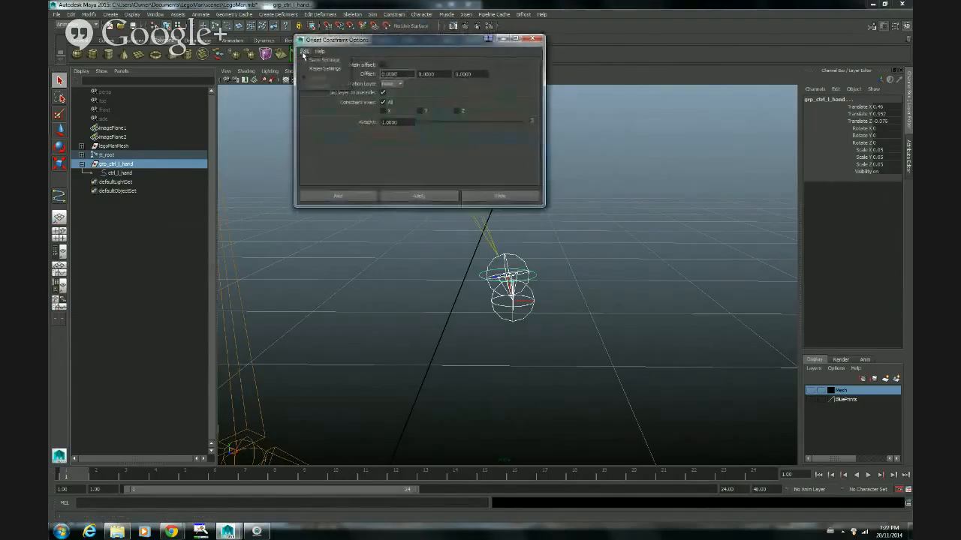
click(314, 69)
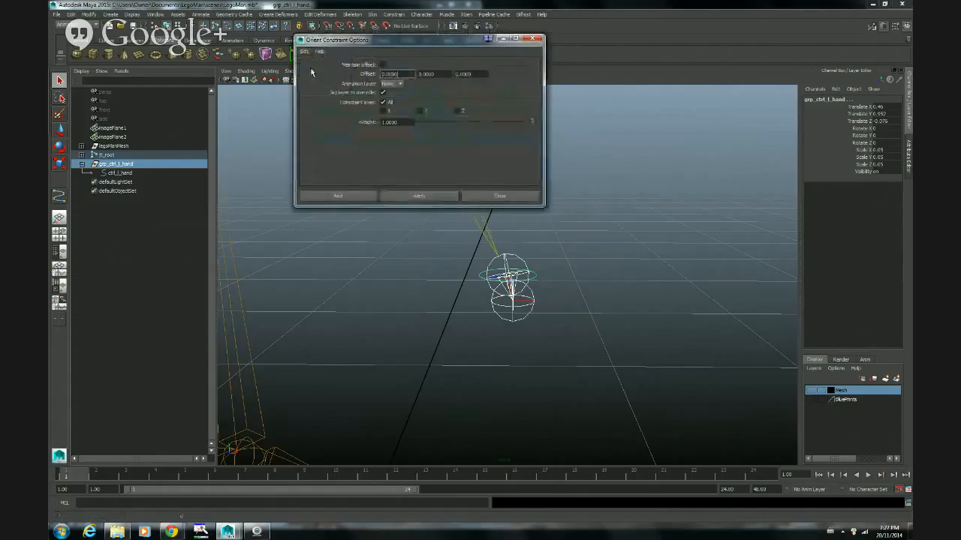
click(410, 197)
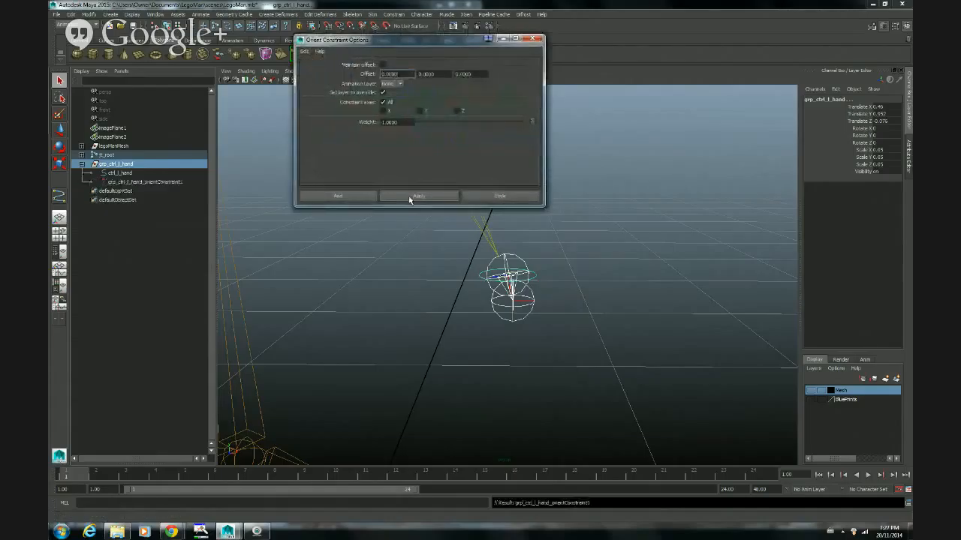
click(496, 197)
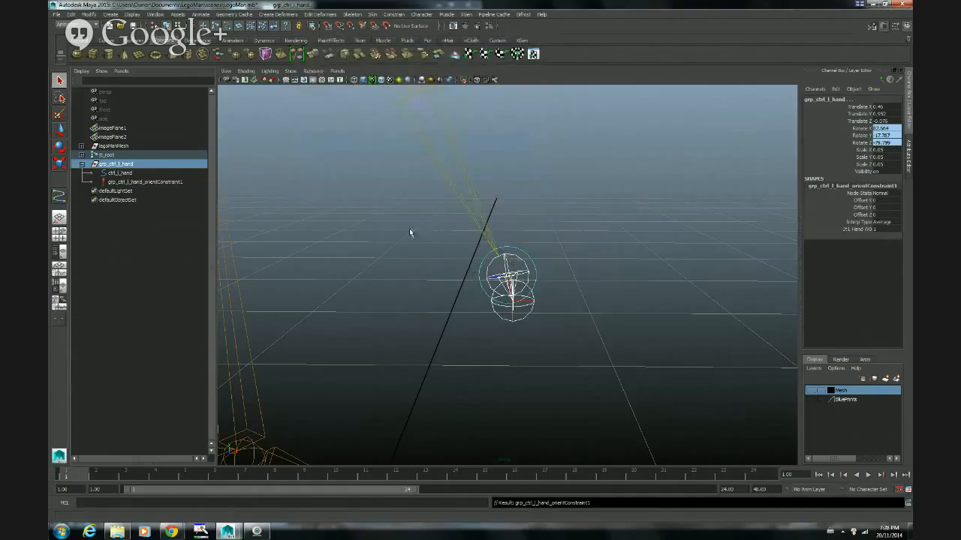
Step: Compare the rotation values and rotation axes of grp_ctrl_l_hand, ctrl_l_hand and the left hand joint
click(121, 173)
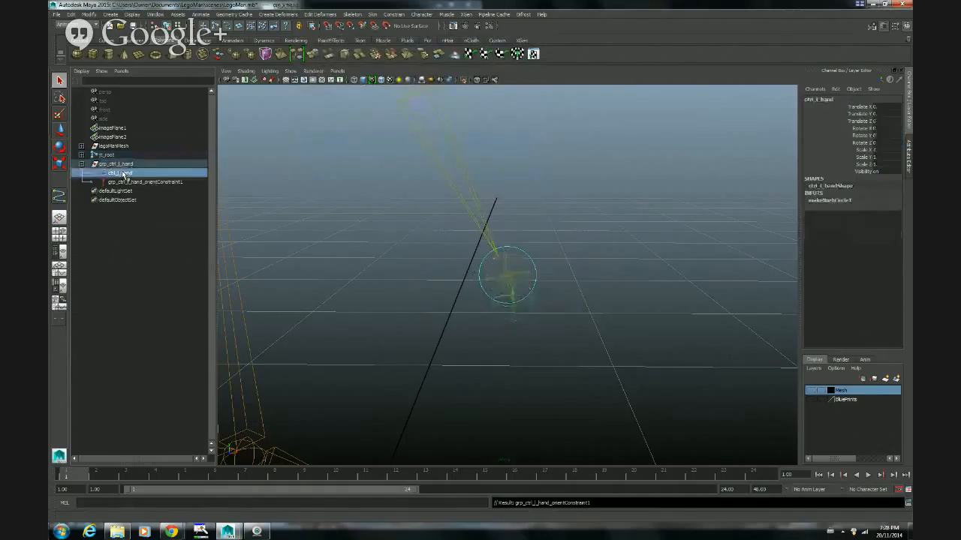
click(120, 164)
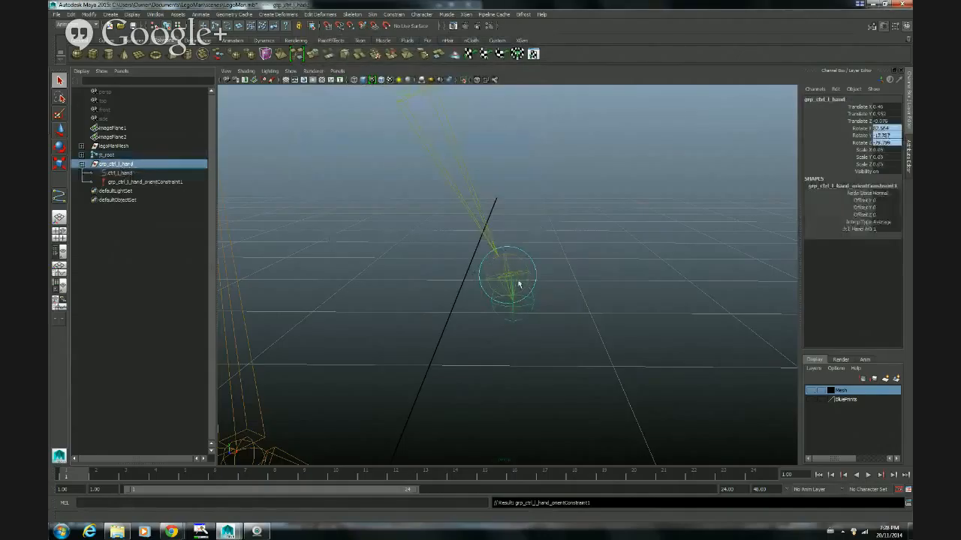
alt+drag(518, 284, 232, 270)
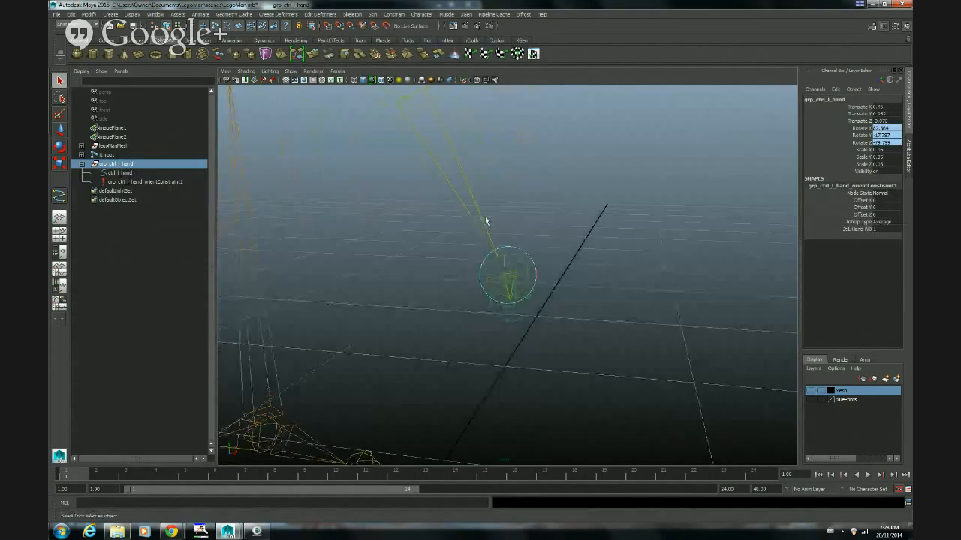
key(e)
alt+drag(457, 328, 469, 324)
click(118, 174)
click(123, 166)
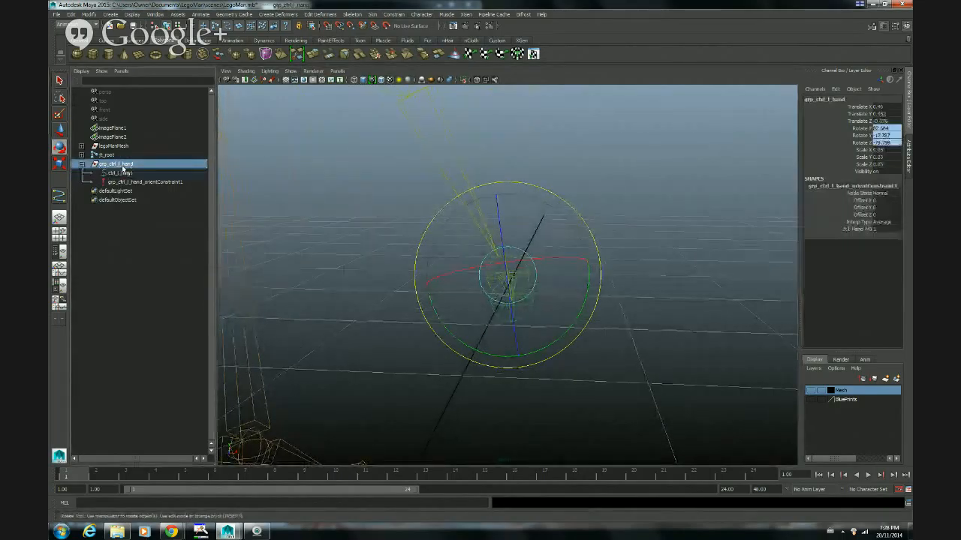
click(644, 327)
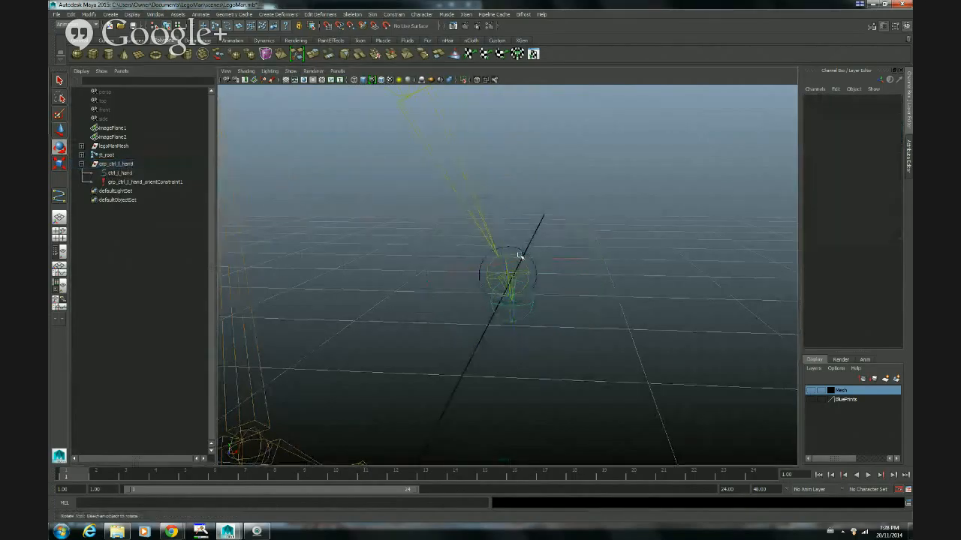
click(518, 256)
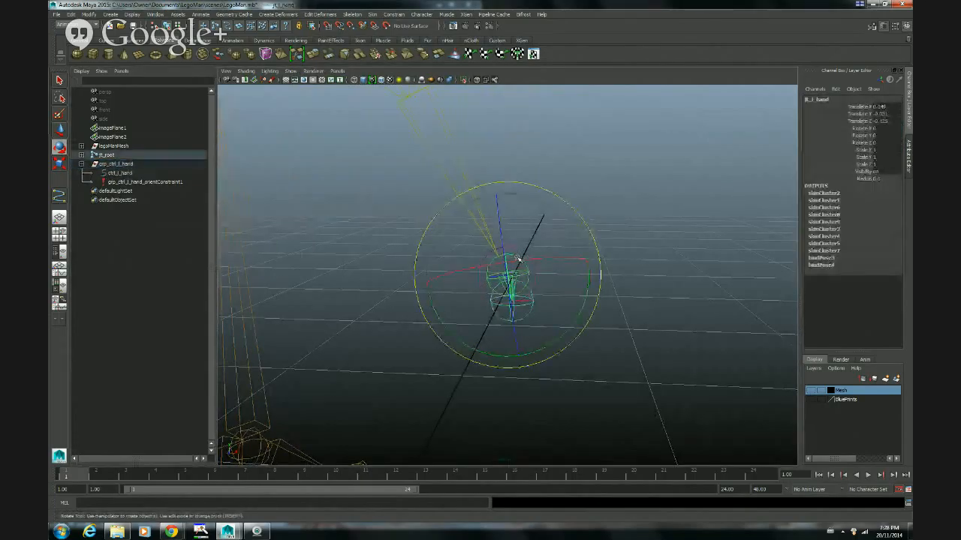
click(118, 165)
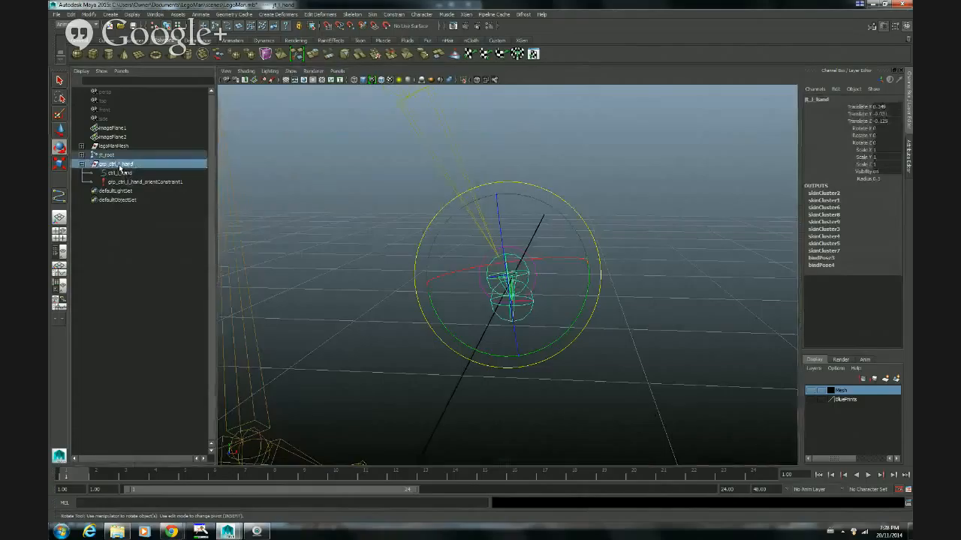
click(122, 173)
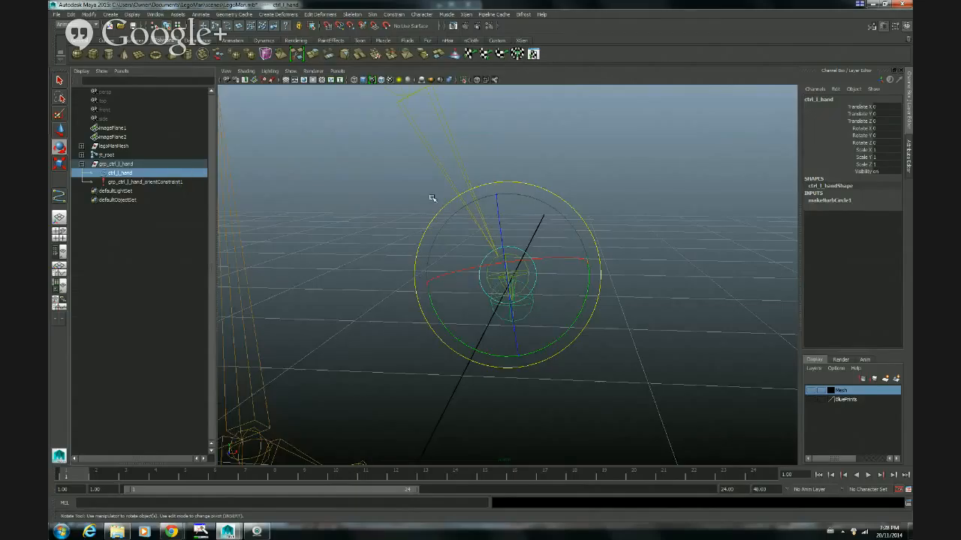
Step: Delete the orient constraint inside grp_ctrl_l_hand
click(170, 184)
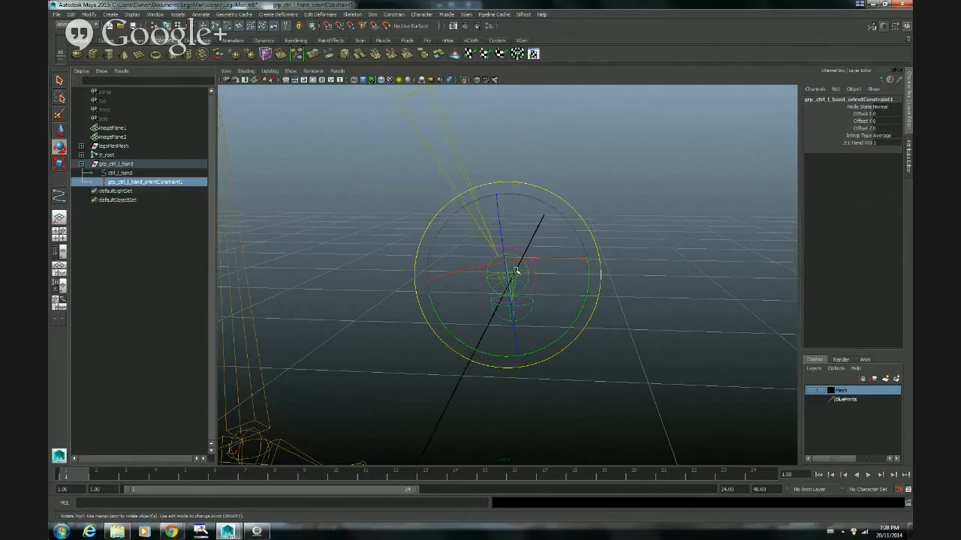
key(Delete)
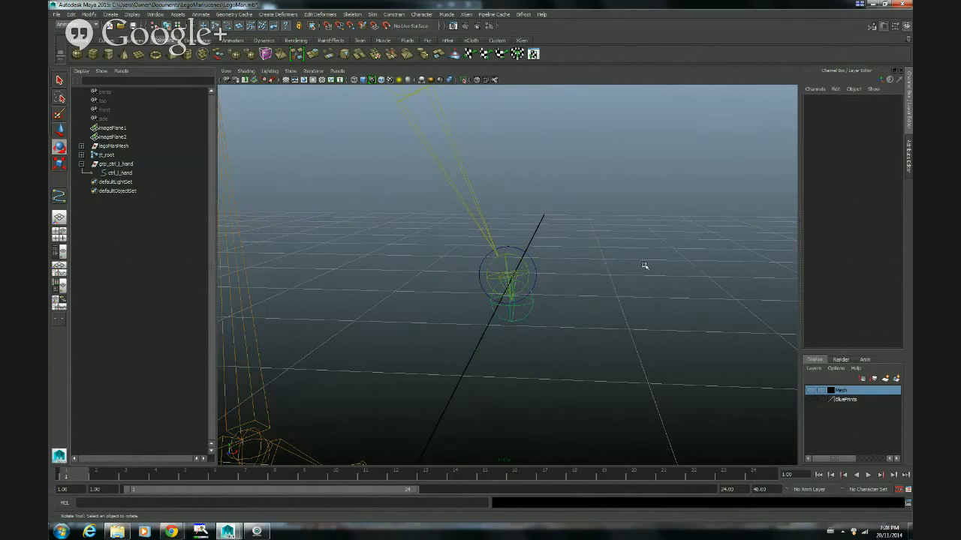
alt+drag(644, 266, 504, 293)
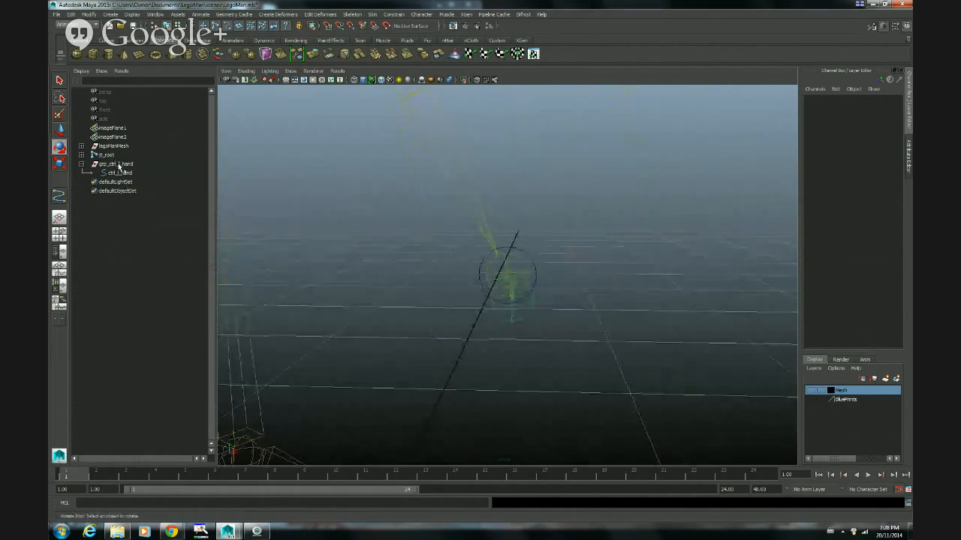
Step: Show the Mesh layer and move grp_ctrl_l_hand outward beside the left arm in the front view, to about 0.626 in Translate X
click(116, 164)
click(811, 391)
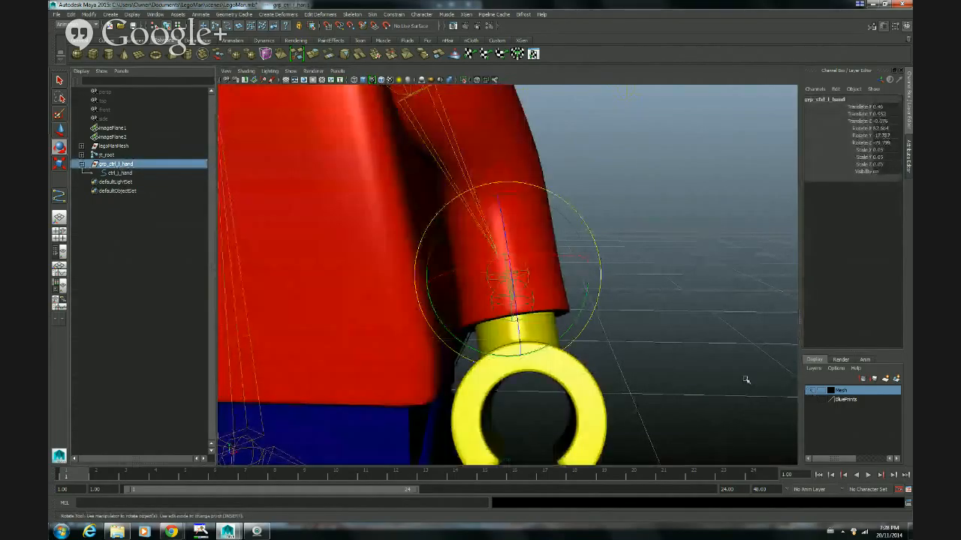
click(62, 237)
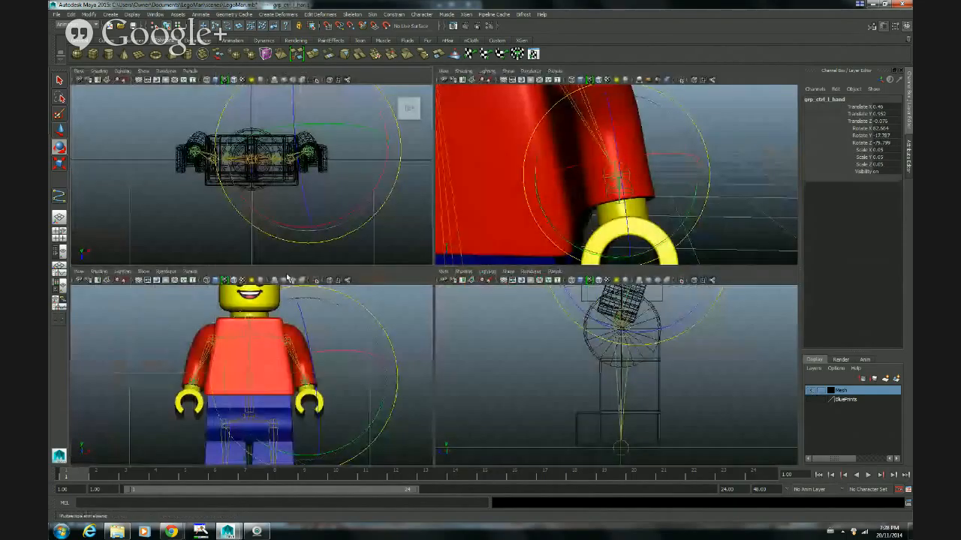
key(space)
key(w)
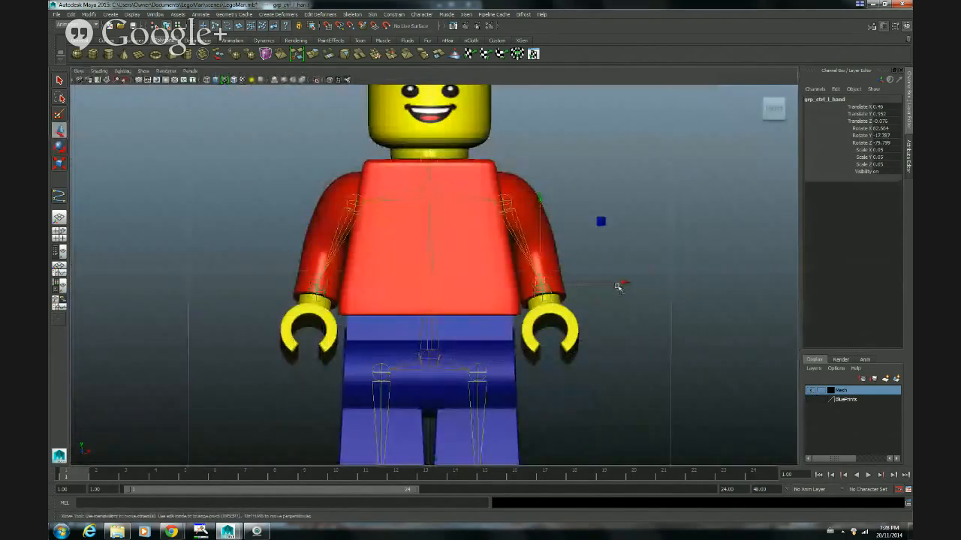
drag(623, 283, 664, 284)
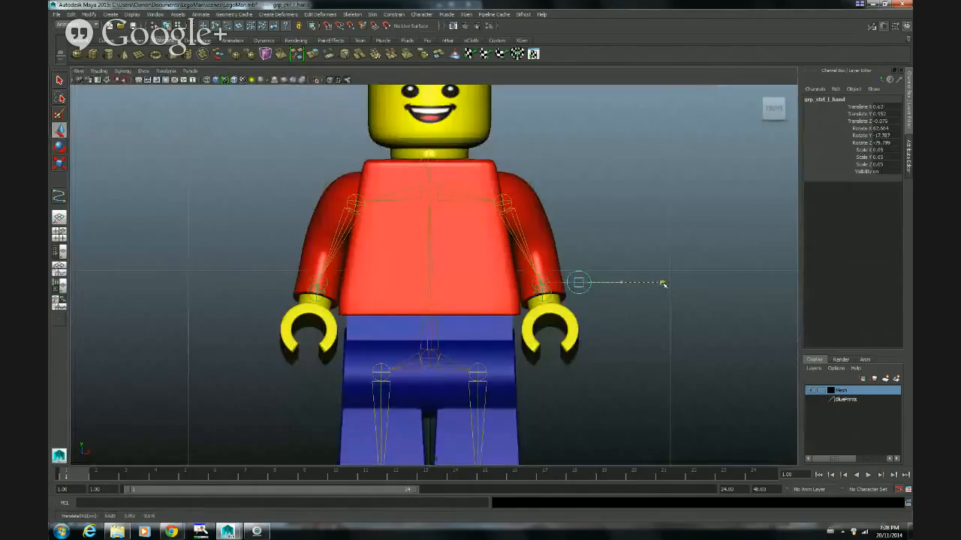
drag(663, 284, 664, 283)
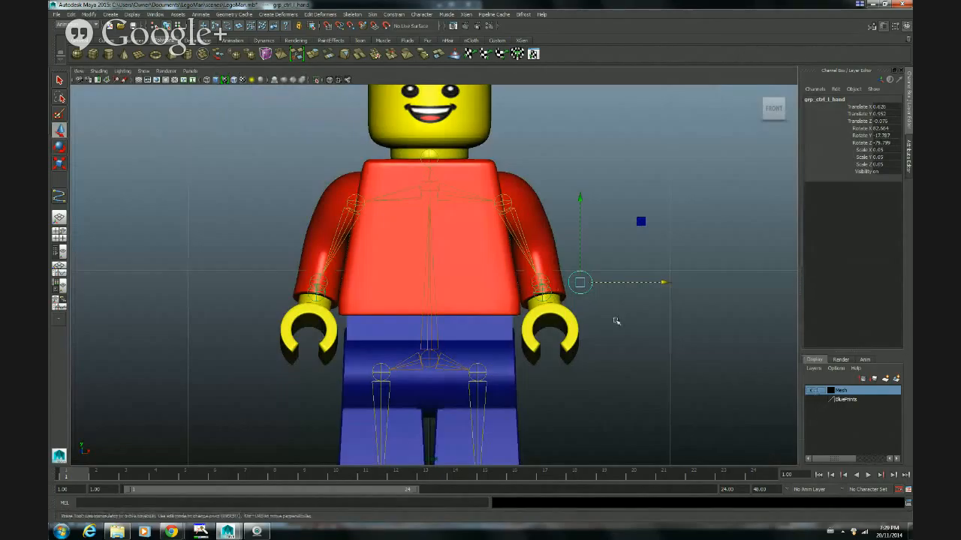
key(space)
key(space)
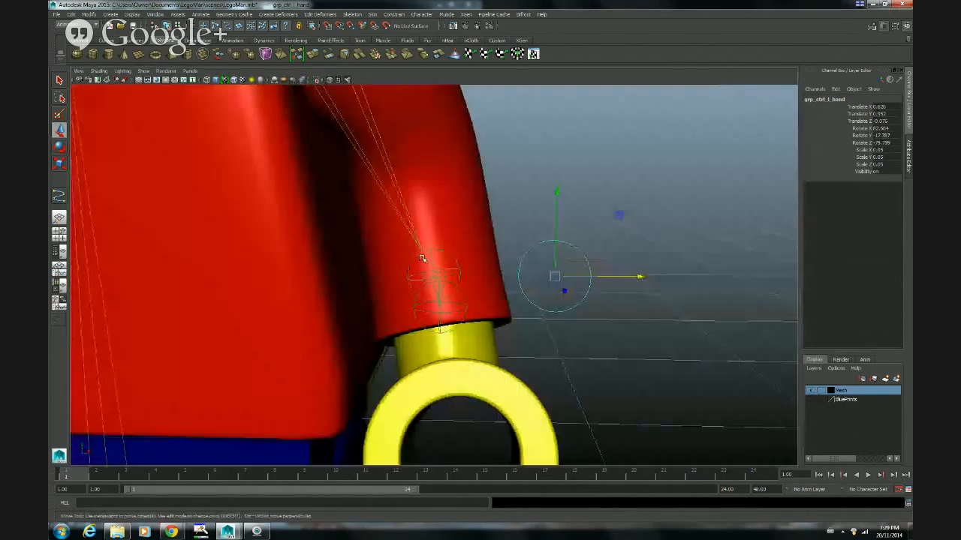
alt+drag(595, 361, 575, 368)
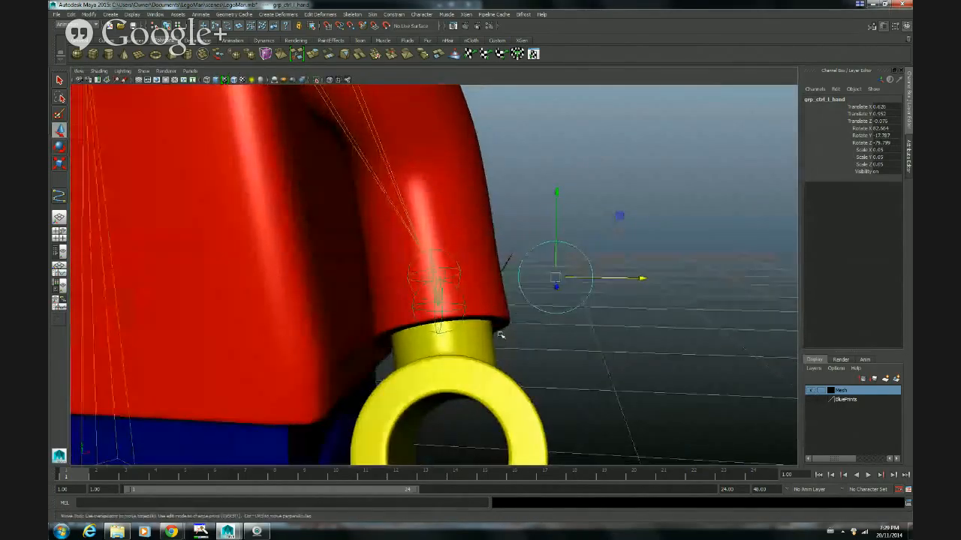
click(60, 251)
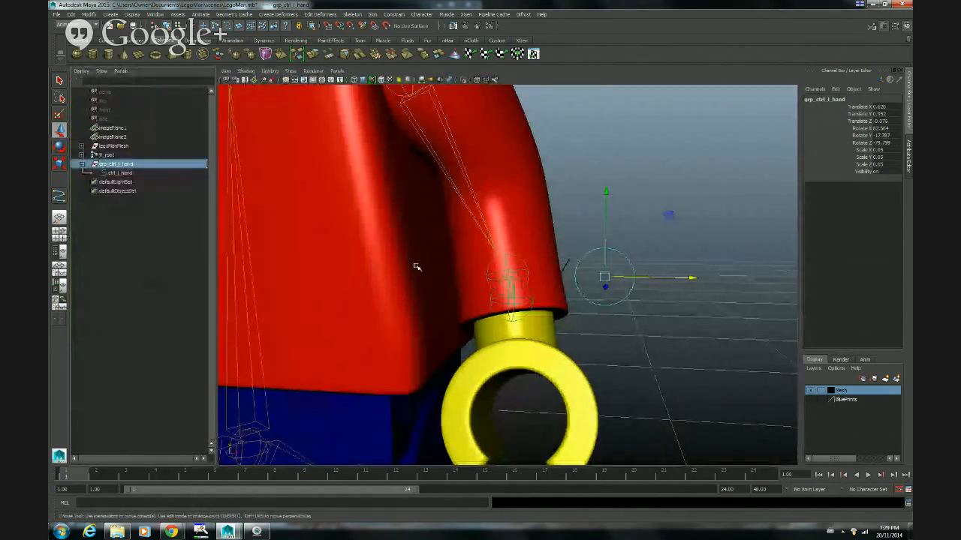
mouse_move(651, 316)
alt+mouse_down()
mouse_move(613, 323)
mouse_move(639, 323)
alt+mouse_up()
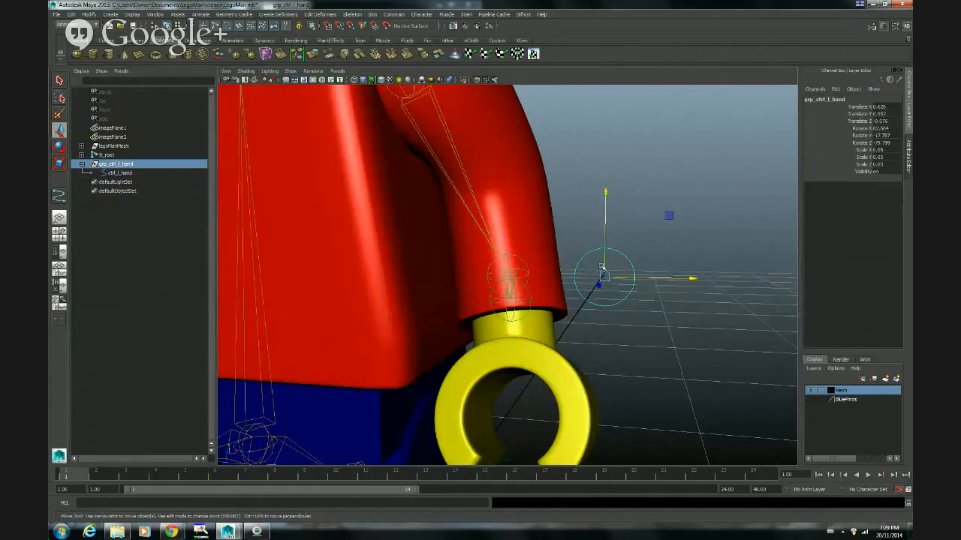
Step: Compare the transform values and rotation axes of ctrl_l_hand and its group, and hide the Mesh layer
click(123, 173)
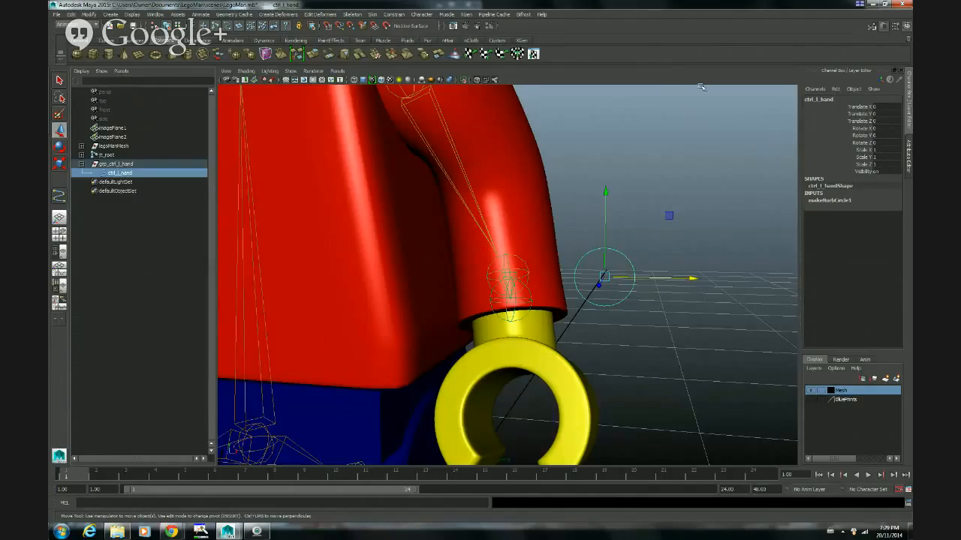
click(689, 126)
click(633, 280)
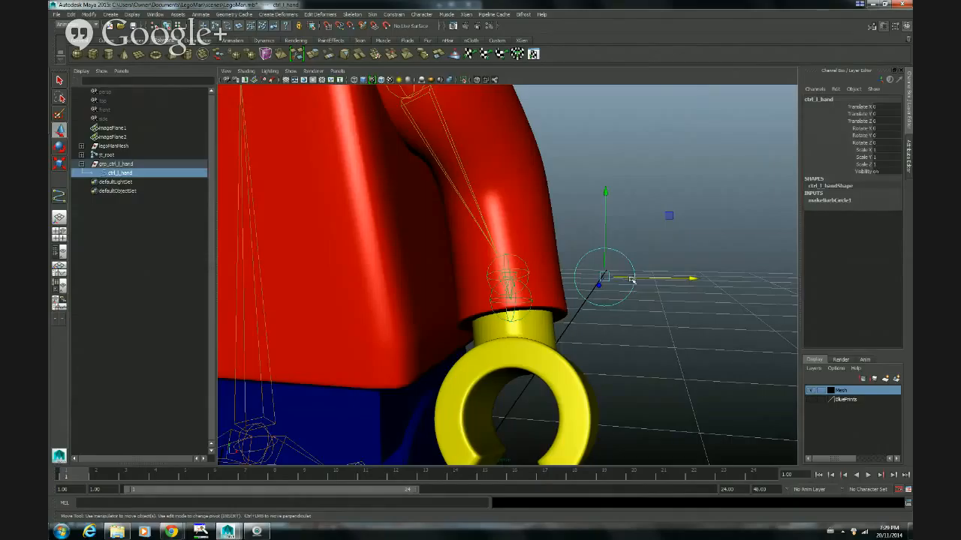
key(e)
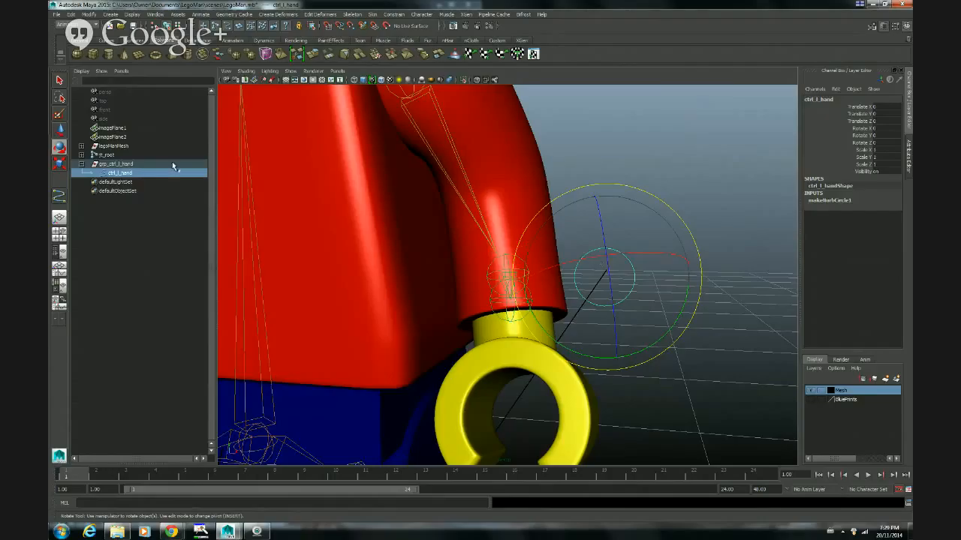
click(129, 164)
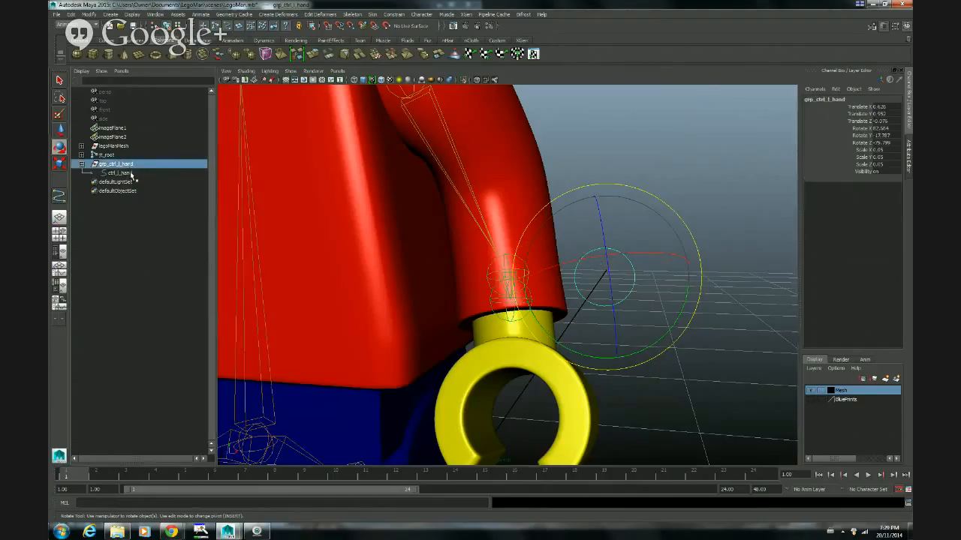
click(131, 174)
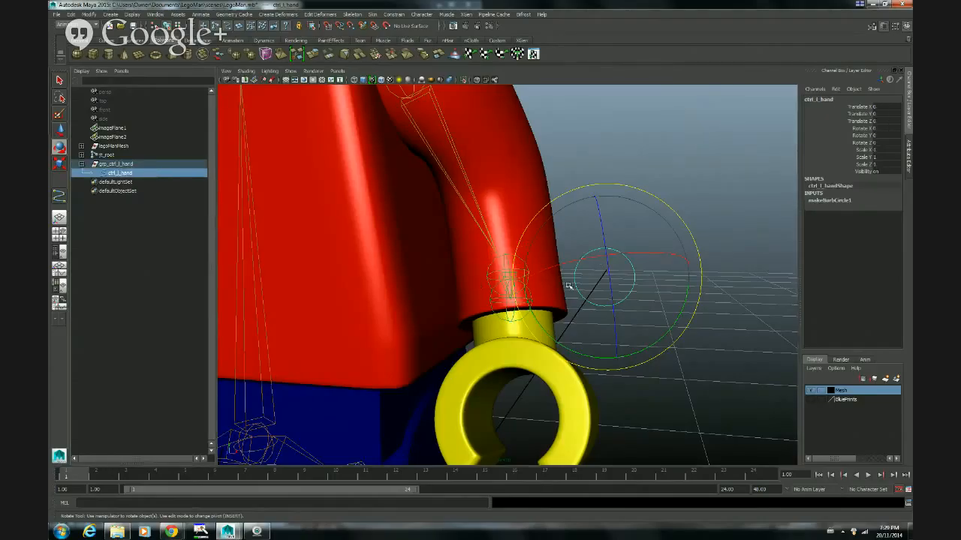
click(811, 390)
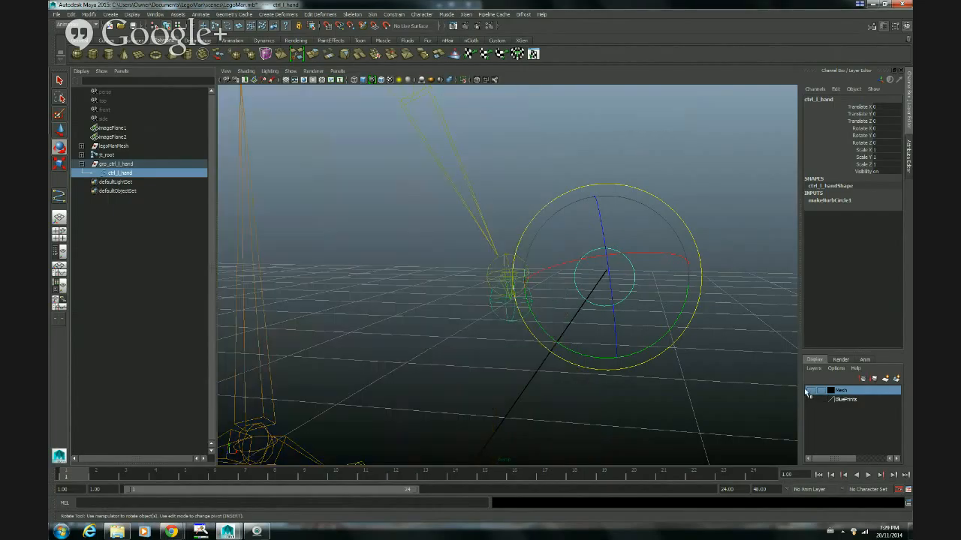
Step: Orient-constrain the left hand joint to ctrl_l_hand
click(505, 258)
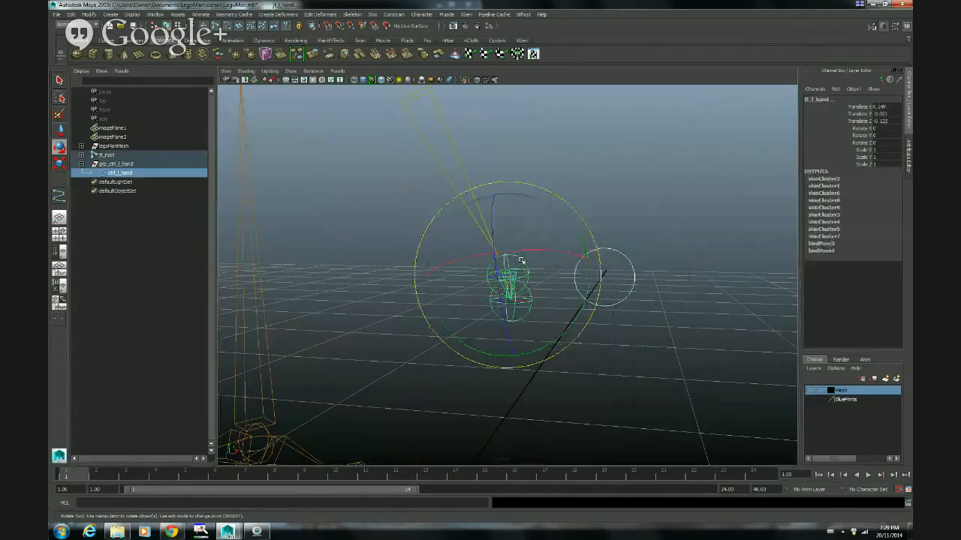
click(394, 14)
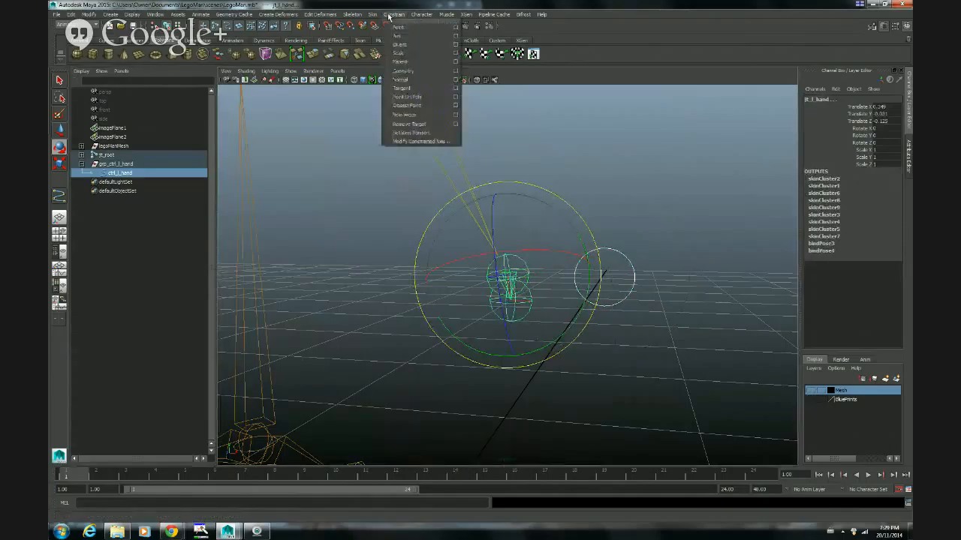
click(413, 49)
click(637, 188)
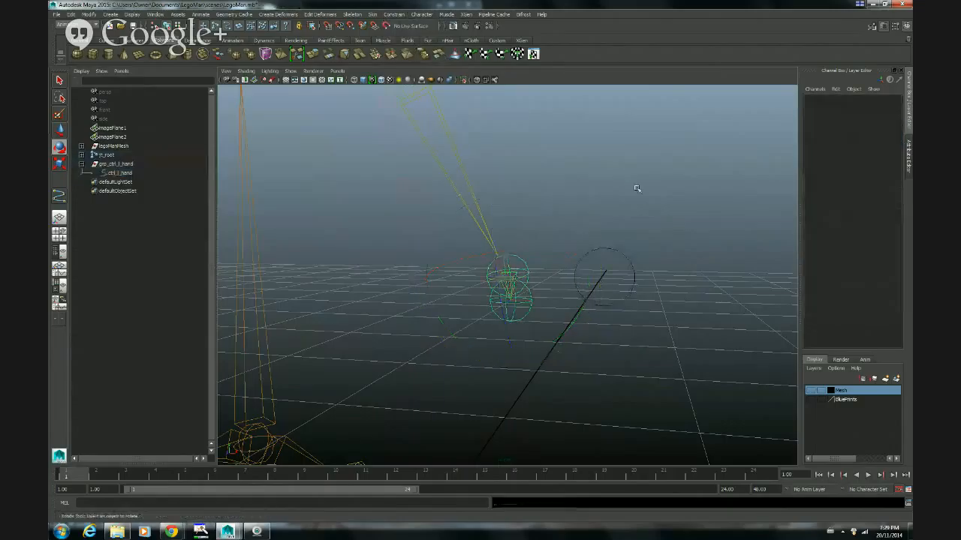
Step: Show the Mesh layer, test ctrl_l_hand by rotating it about its X axis, and set its Rotate X back to 0
click(810, 391)
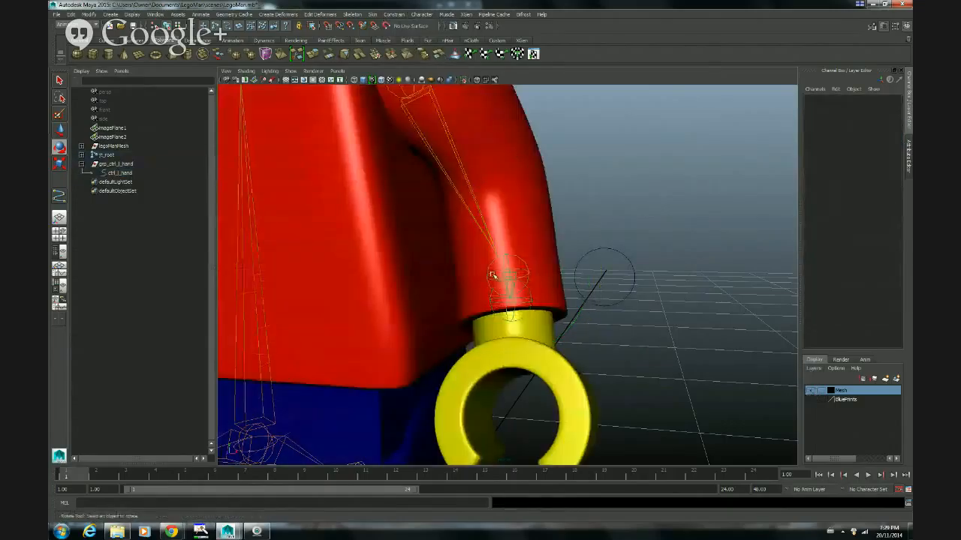
click(625, 259)
drag(620, 258, 646, 278)
alt+right_drag(646, 279, 491, 288)
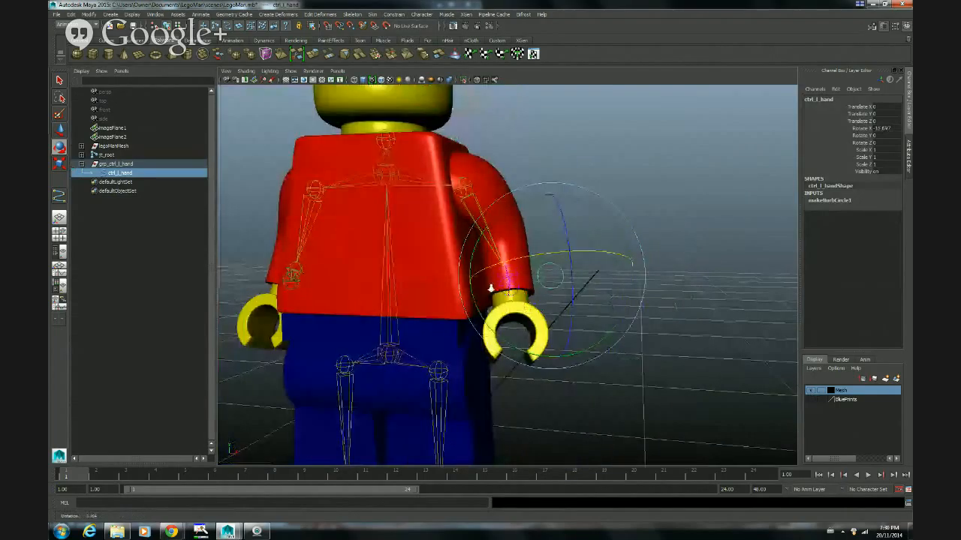
drag(585, 252, 509, 269)
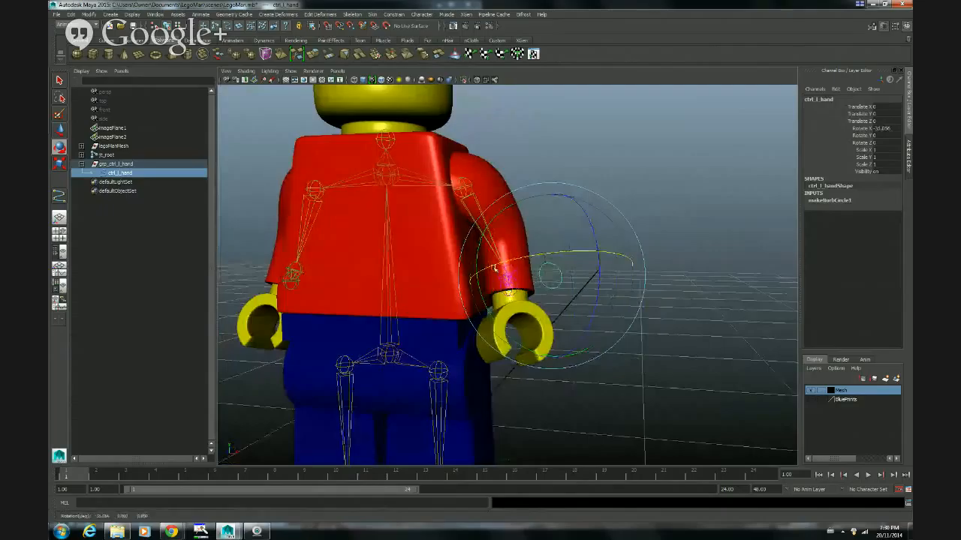
drag(578, 252, 577, 281)
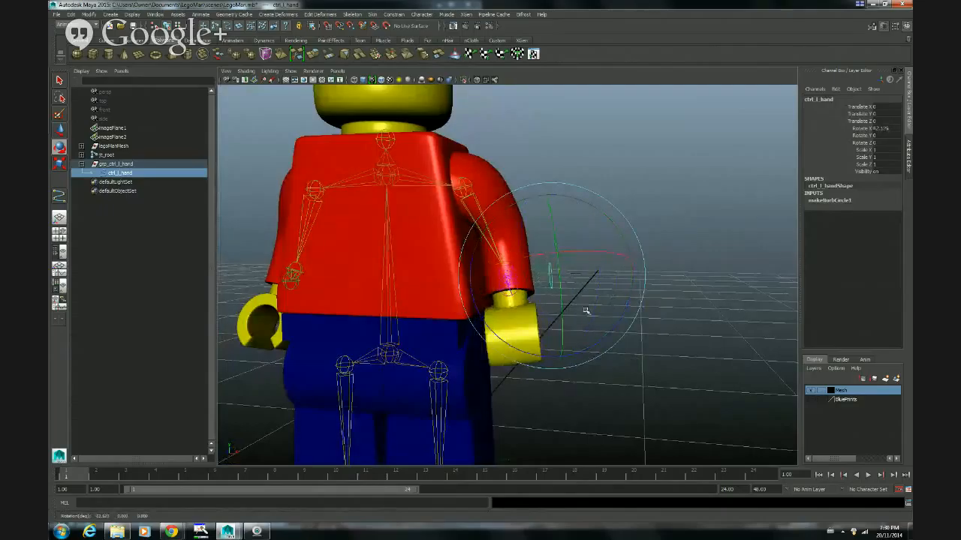
click(893, 129)
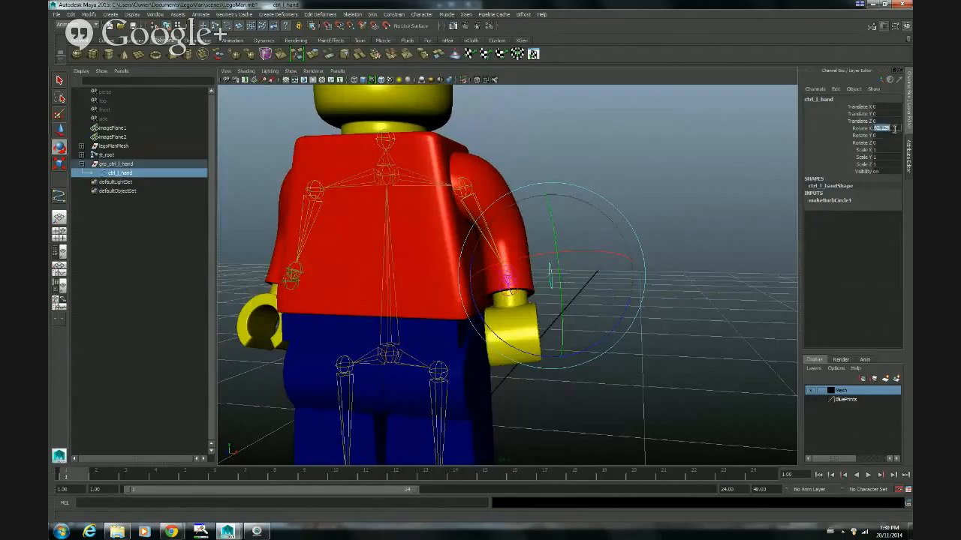
text(0)
key(Return)
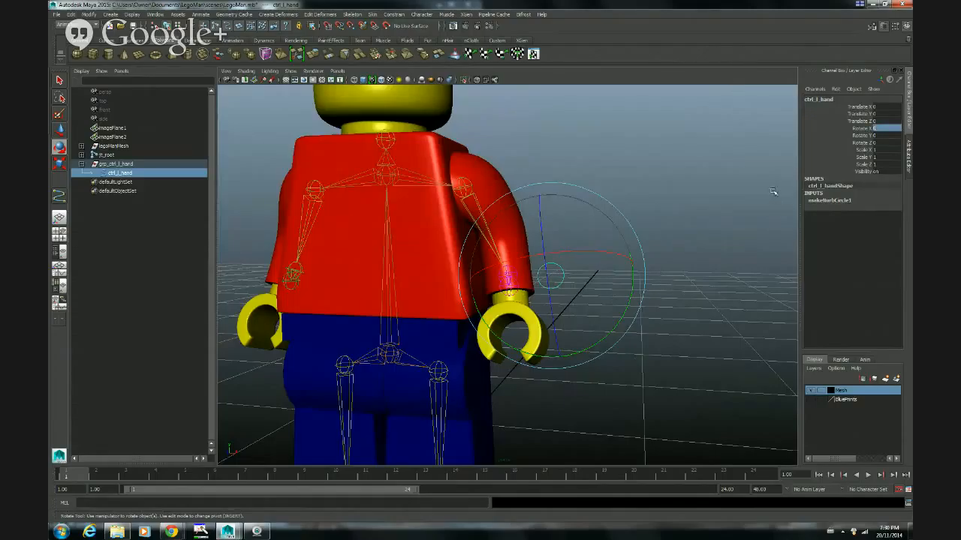
Step: Try shifting ctrl_l_hand in Translate Y and undo the move
click(863, 114)
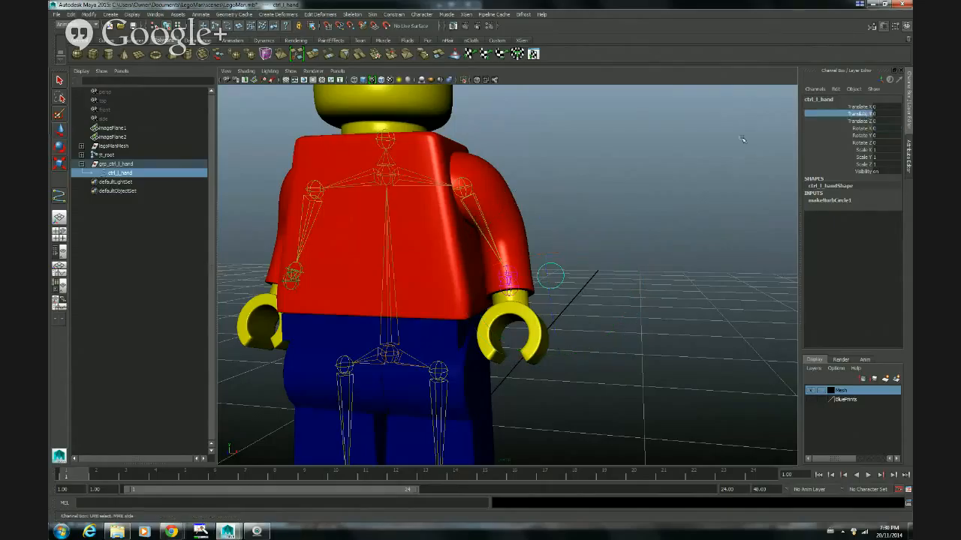
middle_drag(741, 139, 662, 172)
key(ctrl+z)
alt+drag(633, 295, 654, 310)
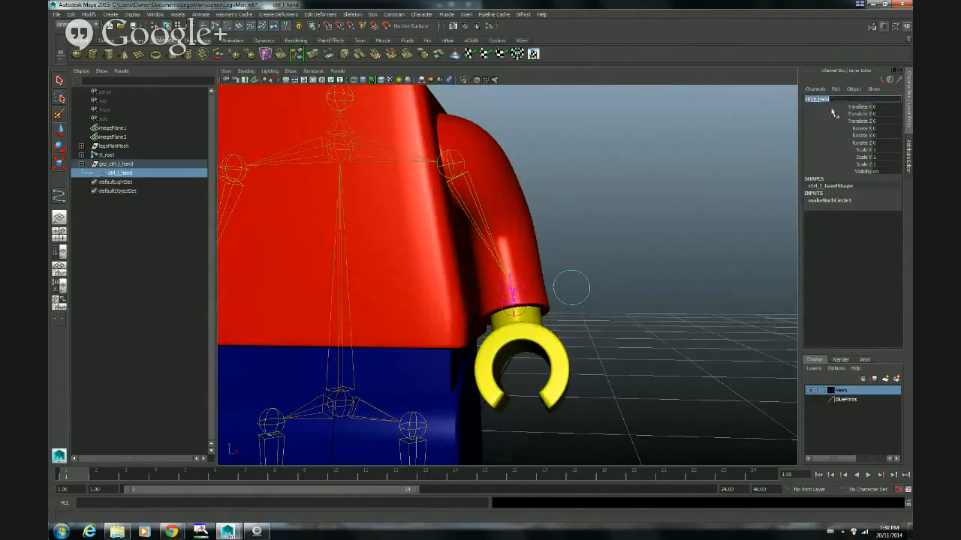
click(832, 109)
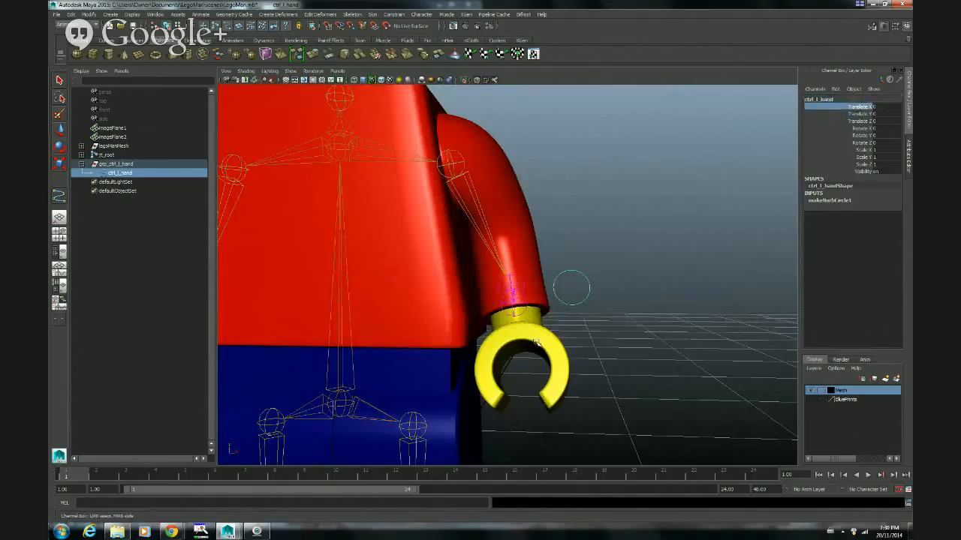
Step: Create a NURBS circle at the origin, put it in its own group, and expand that group
alt+right_drag(596, 328, 427, 317)
alt+middle_drag(427, 317, 463, 262)
alt+drag(463, 262, 450, 297)
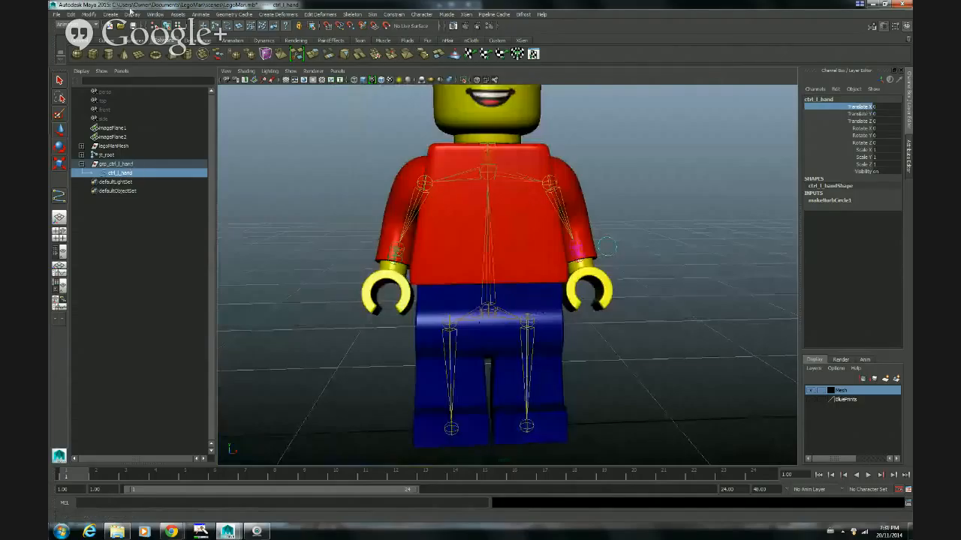
click(110, 15)
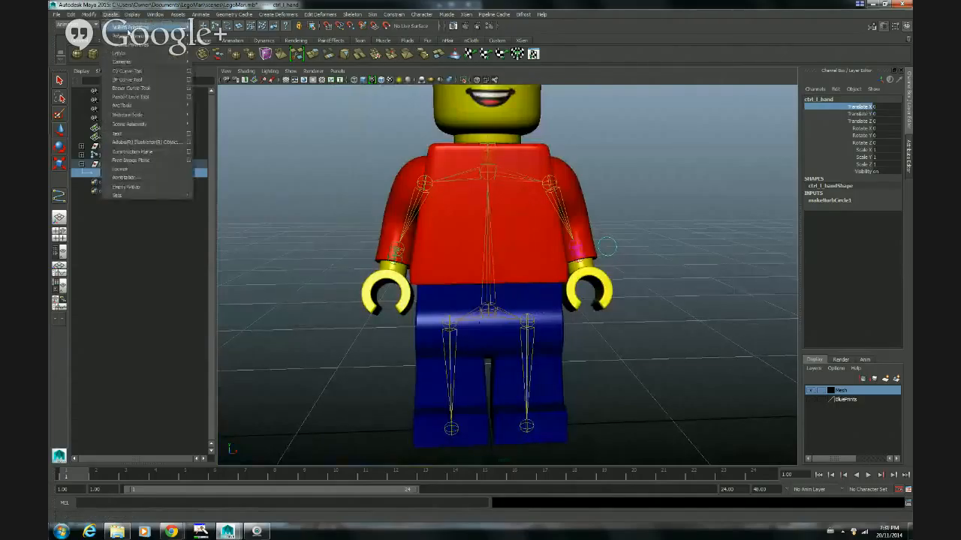
mouse_move(131, 28)
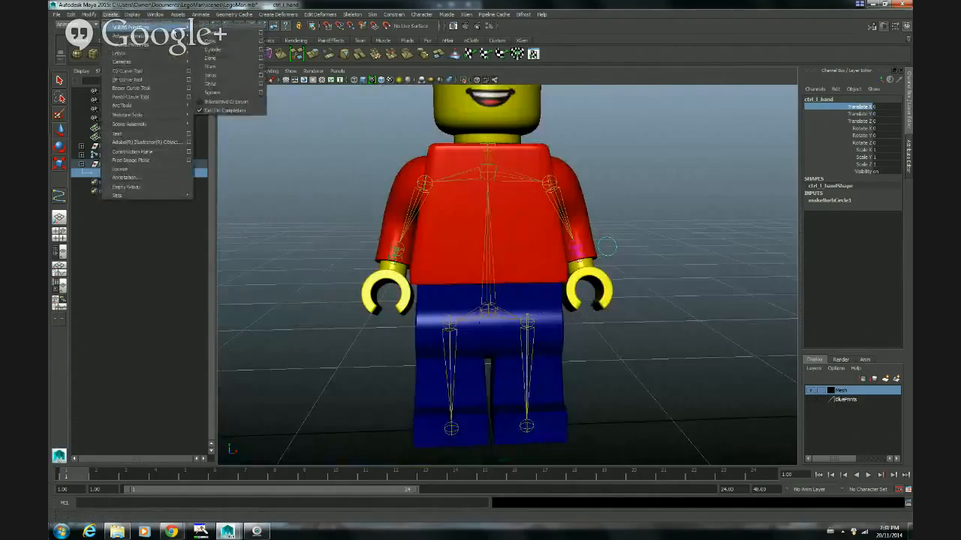
click(233, 88)
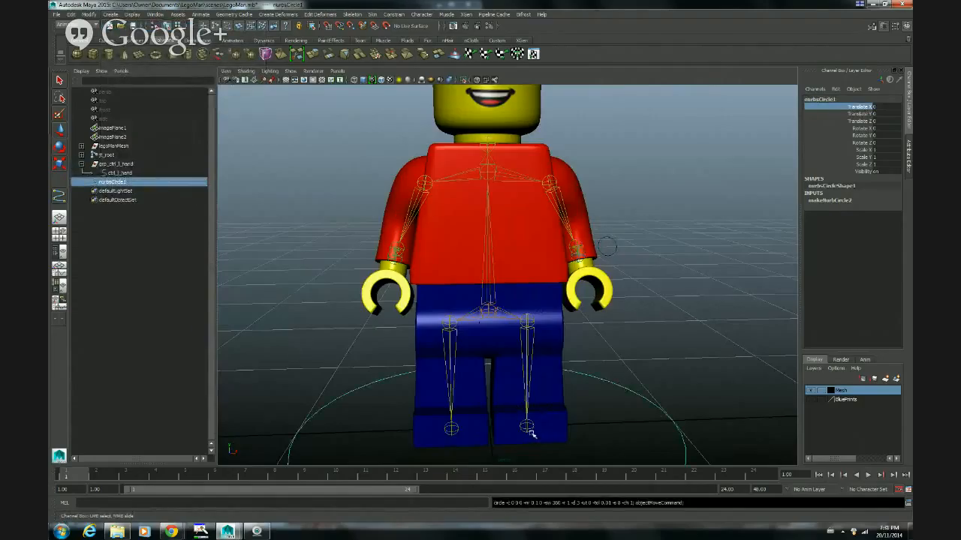
key(ctrl+g)
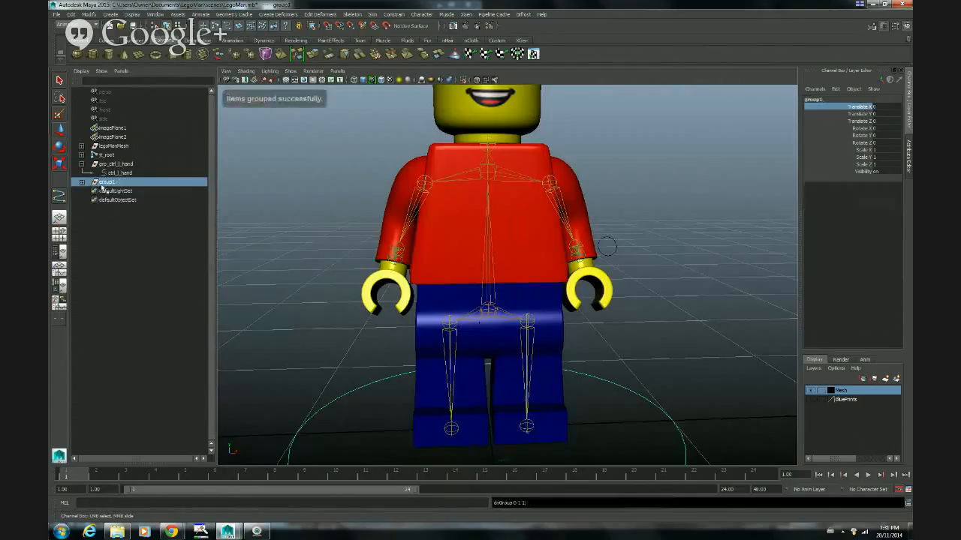
click(81, 183)
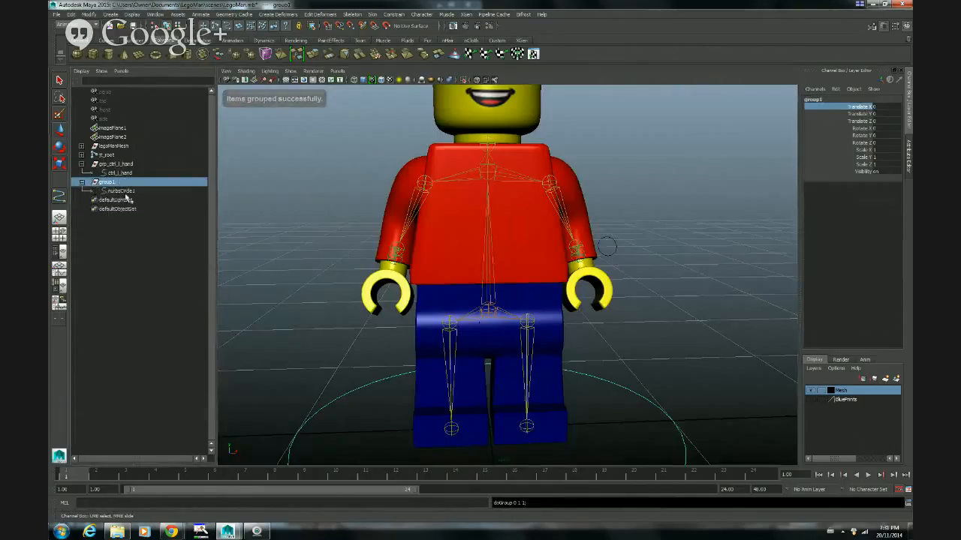
Step: Rename the new circle ctrl_r_hand and its group grp_ctrl_r_hand
double_click(124, 192)
text(ctrl_l_hand)
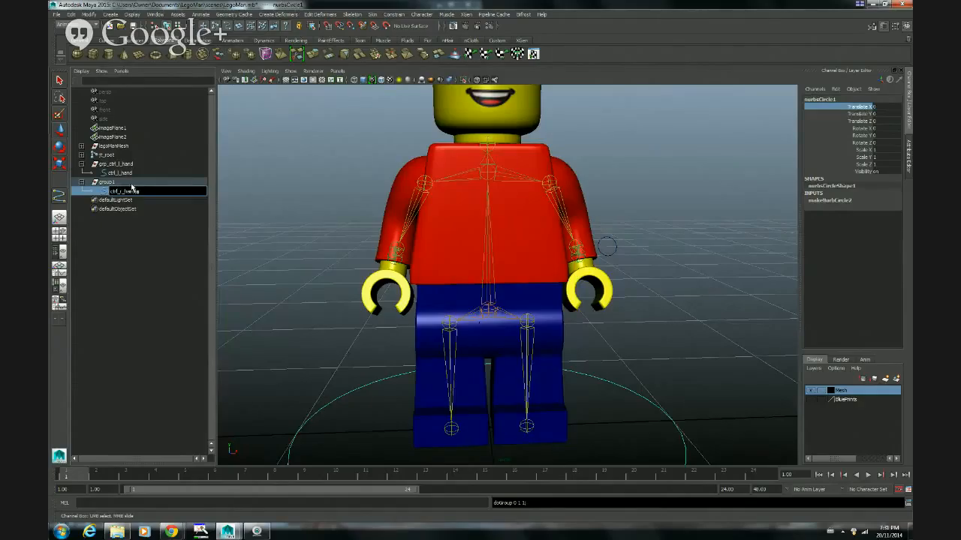
click(111, 183)
text(ctrl_r_hand)
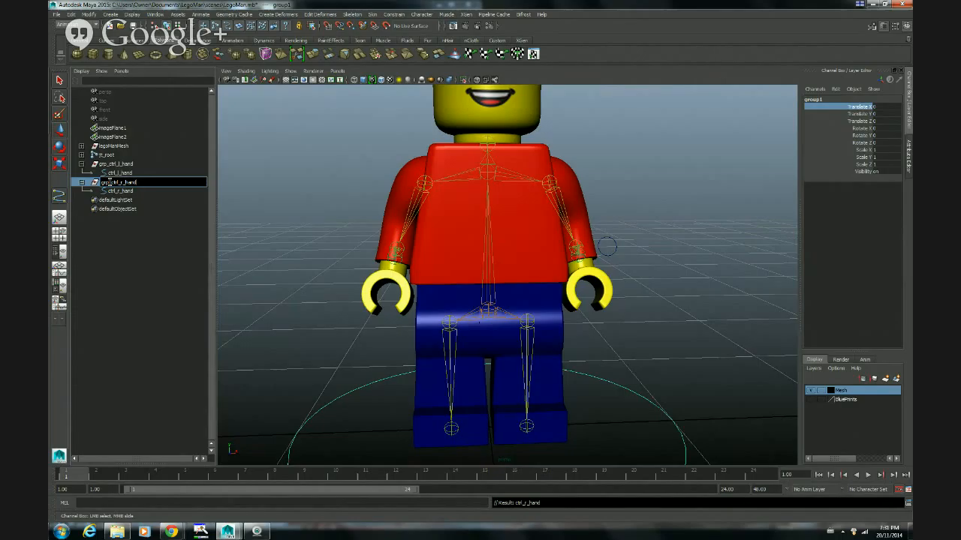
key(Return)
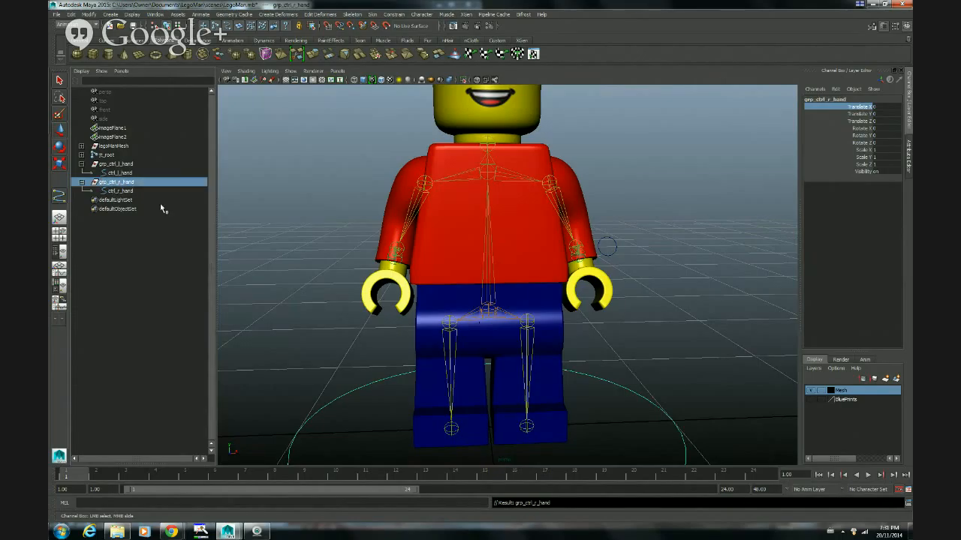
Step: Hide the Mesh layer and snap grp_ctrl_r_hand onto the right hand joint
key(w)
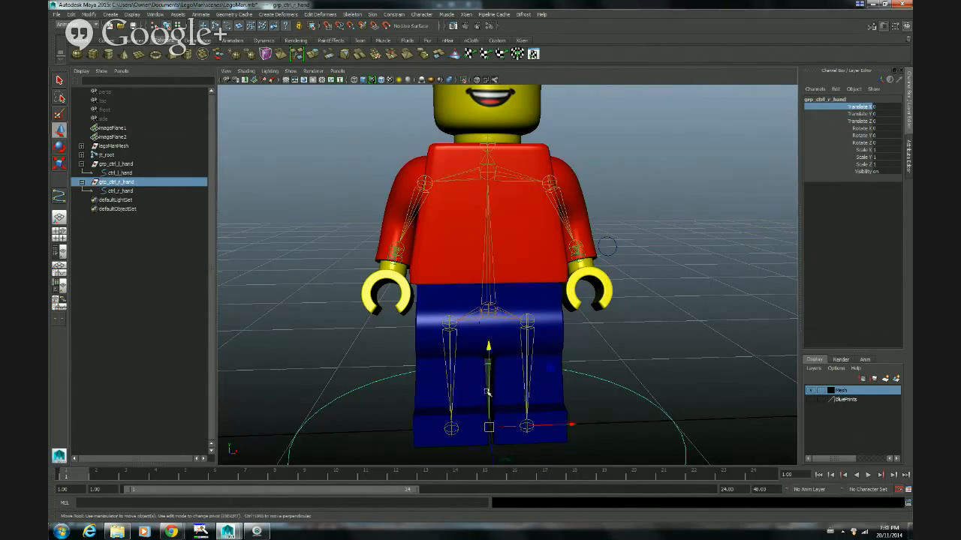
click(810, 391)
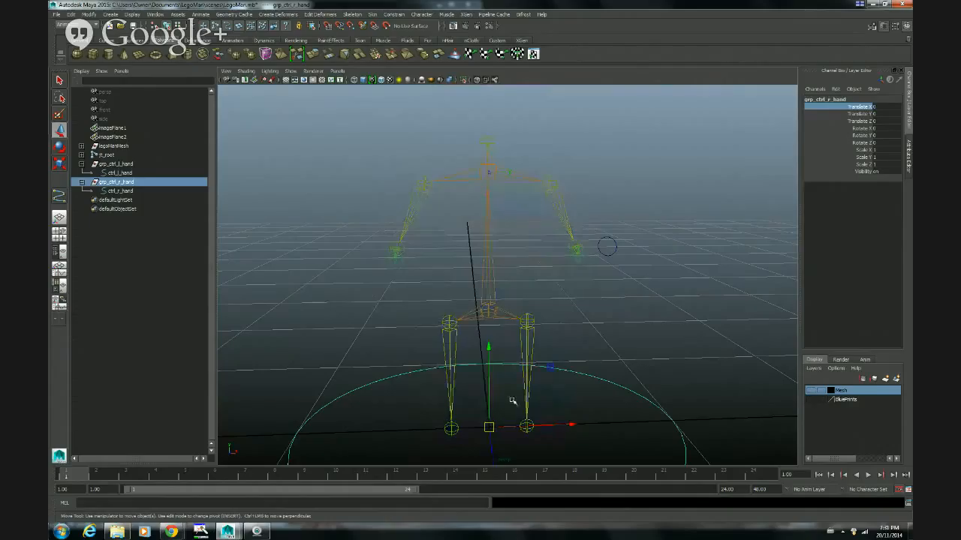
key(Insert)
drag(481, 416, 487, 342)
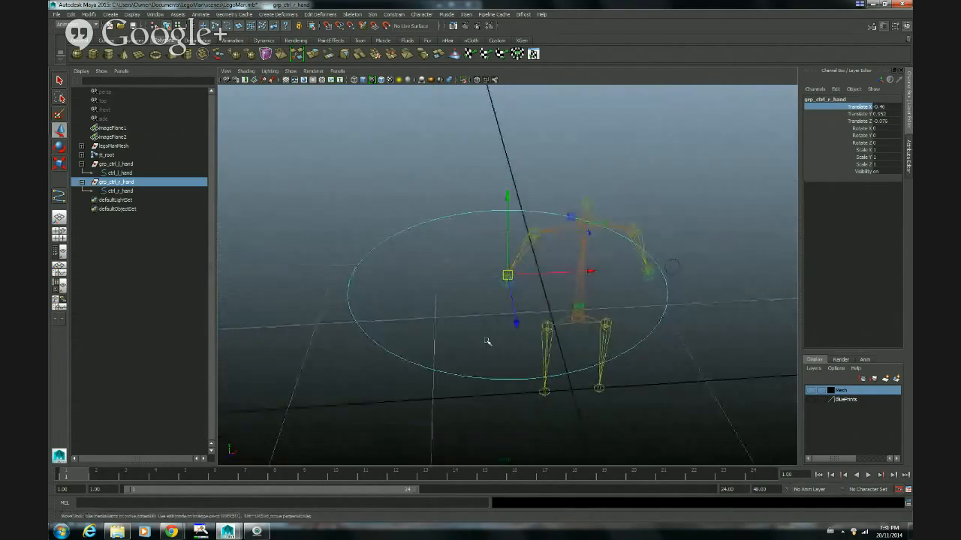
alt+right_drag(487, 341, 590, 338)
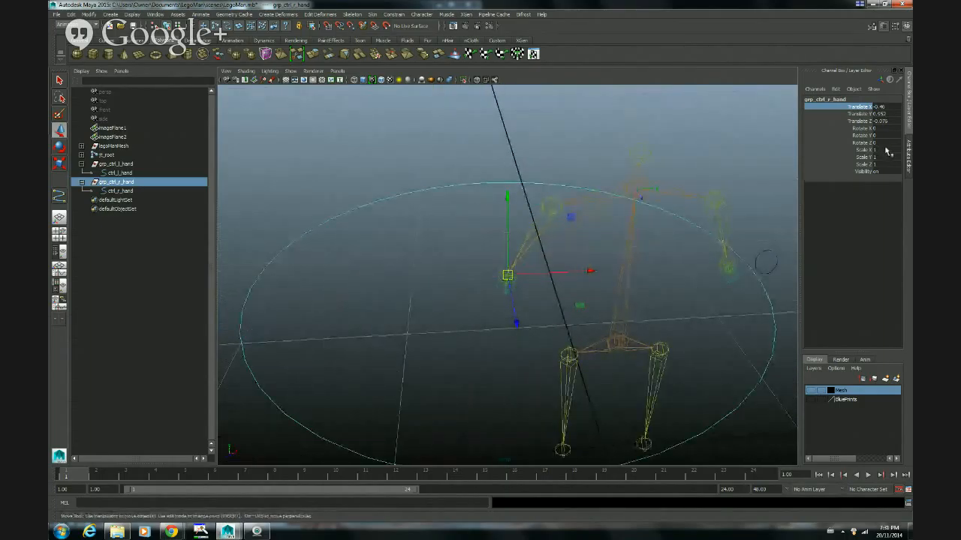
Step: Set the X, Y and Z scale of grp_ctrl_r_hand to 0.05
drag(888, 151, 888, 163)
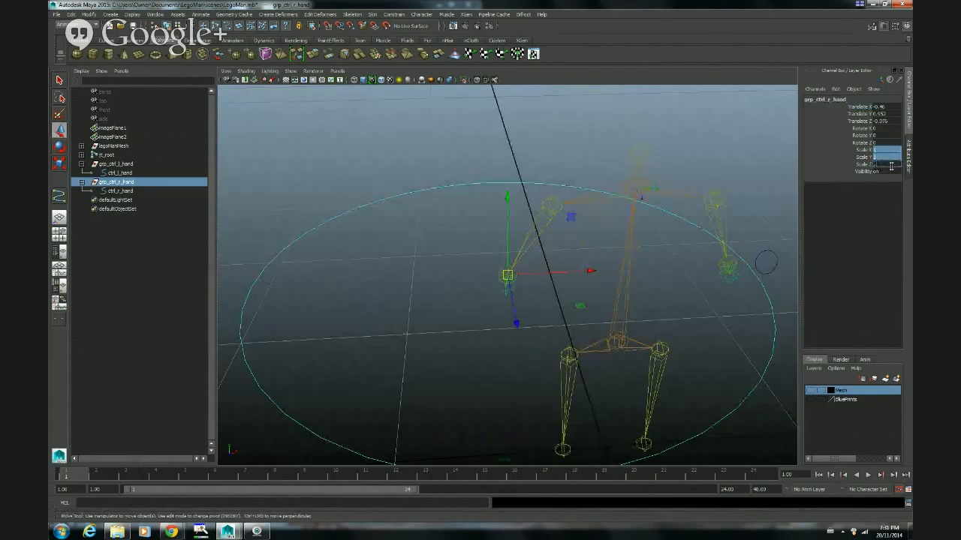
text(5)
key(Return)
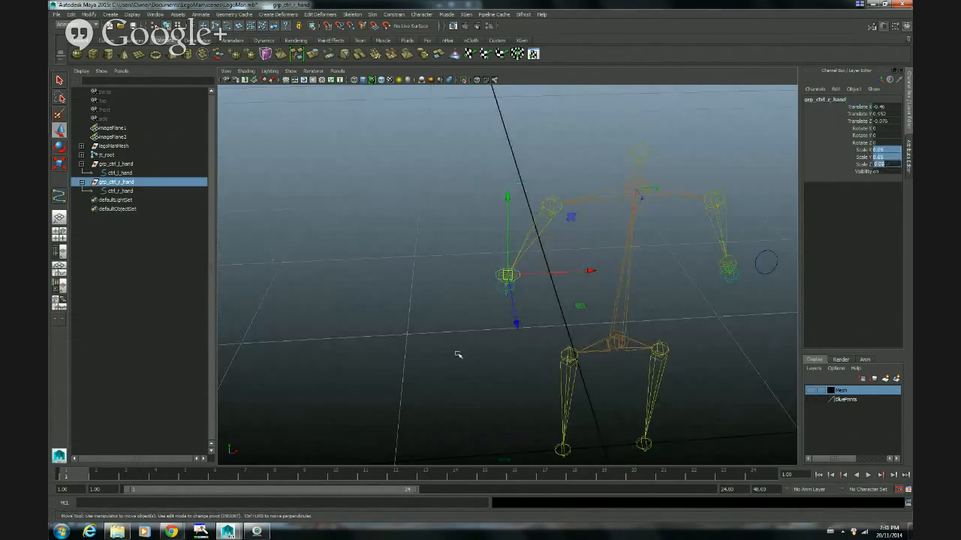
Step: Align grp_ctrl_r_hand to the right hand joint's rotation with an orient constraint, and delete that constraint
alt+drag(441, 324, 493, 342)
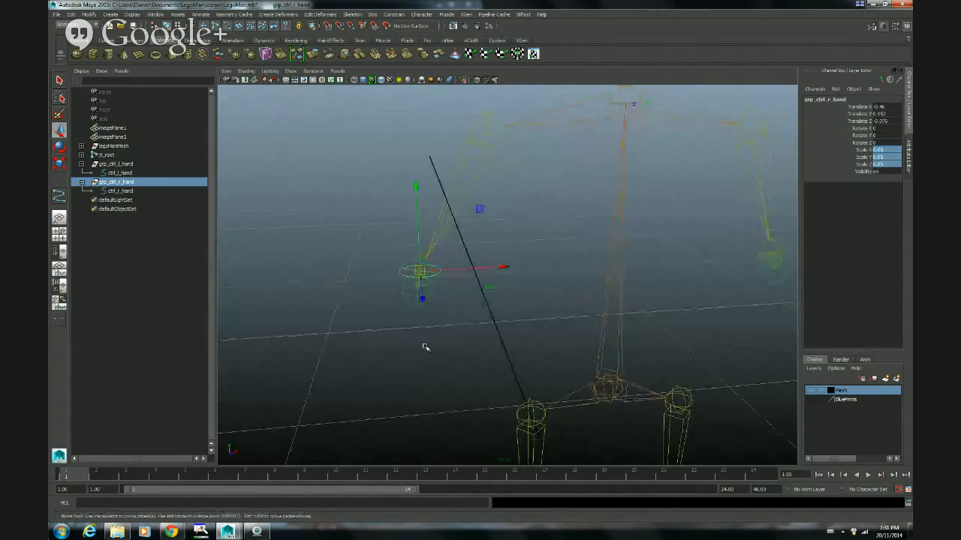
click(410, 260)
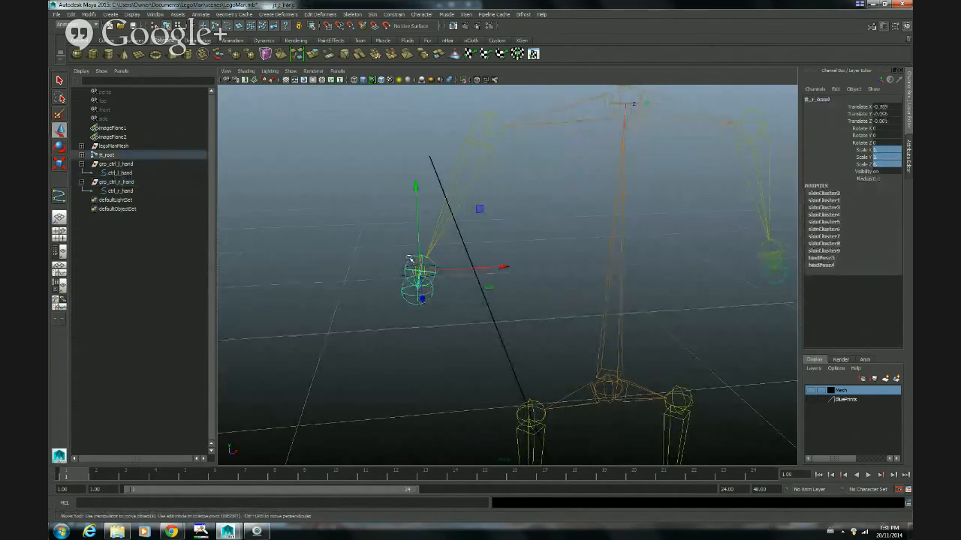
key(q)
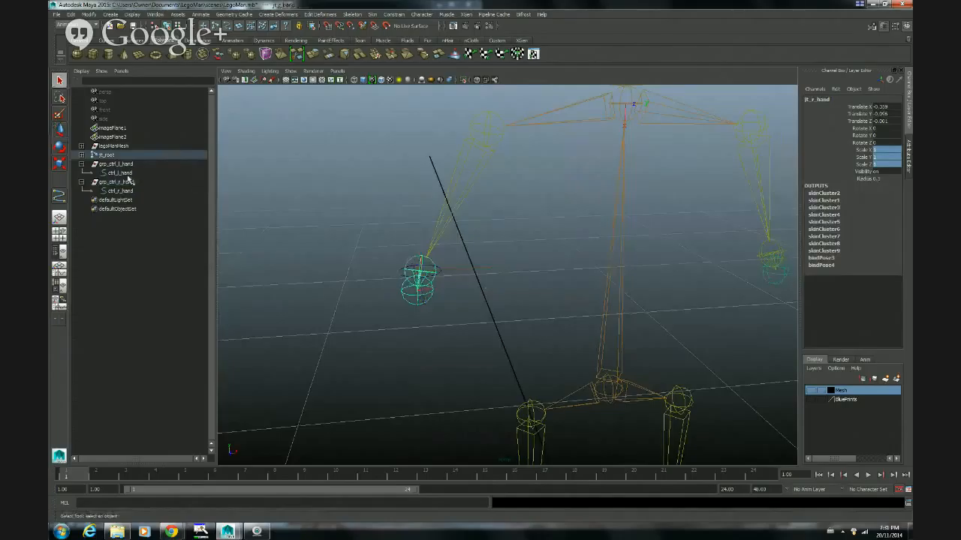
click(124, 182)
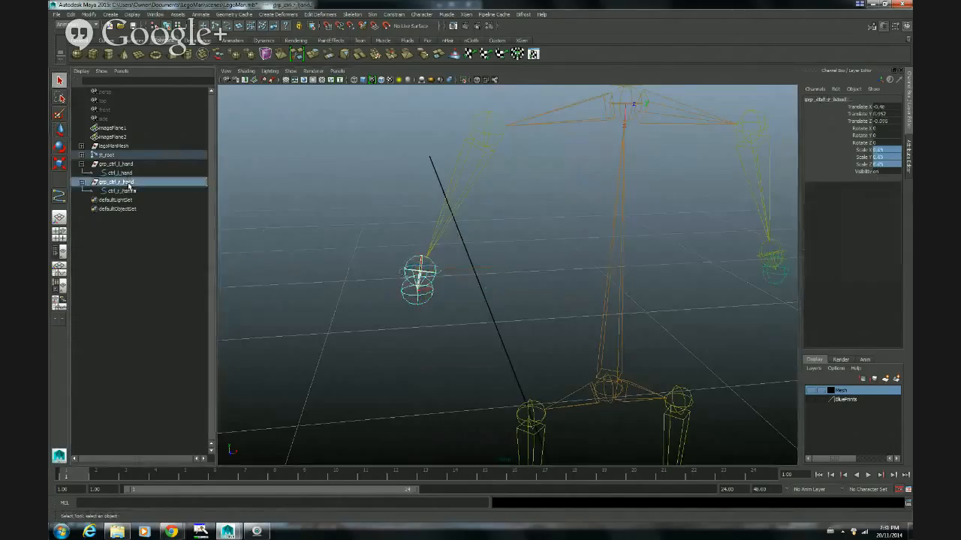
click(393, 15)
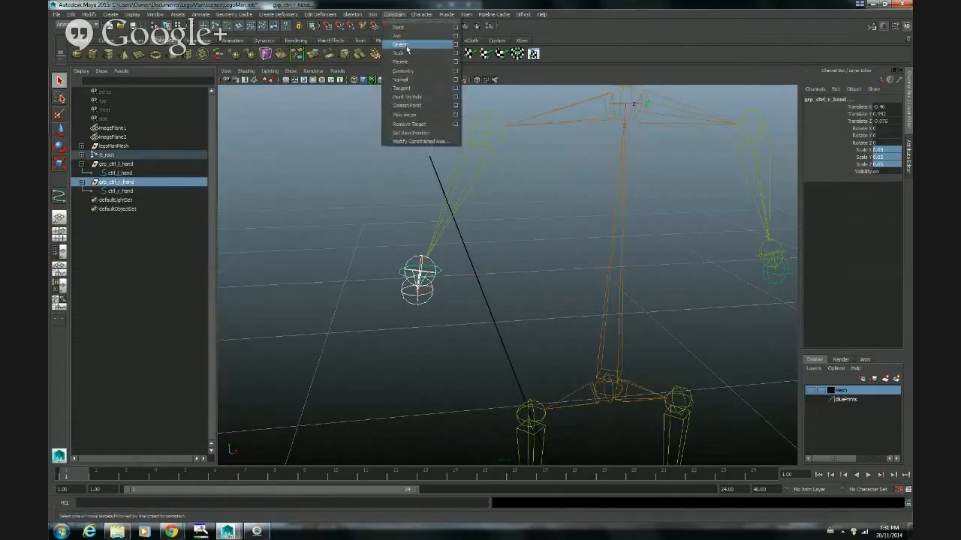
click(402, 44)
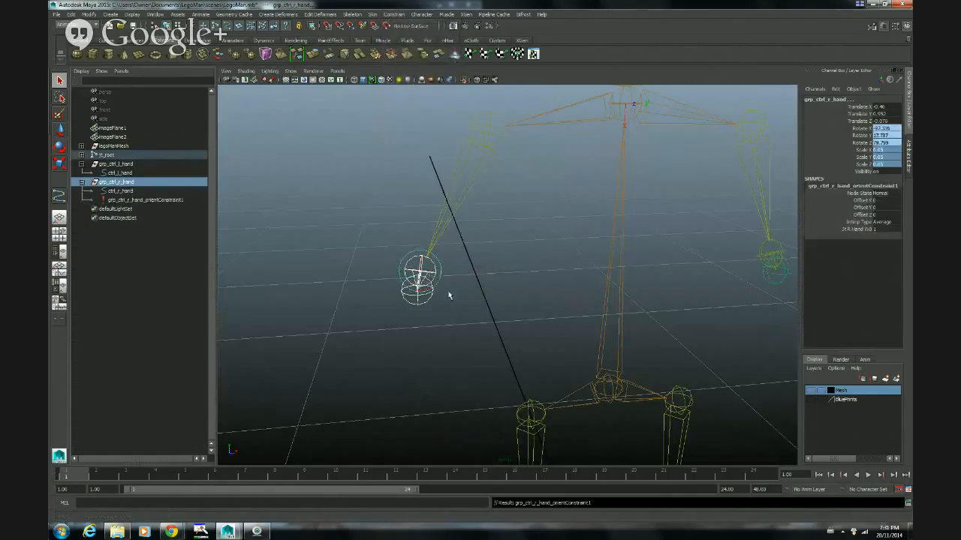
click(159, 200)
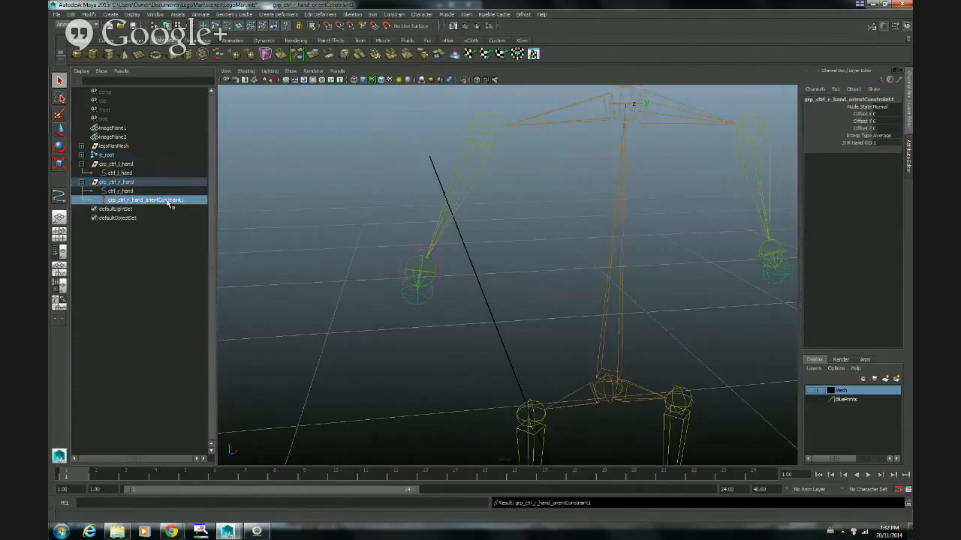
key(Delete)
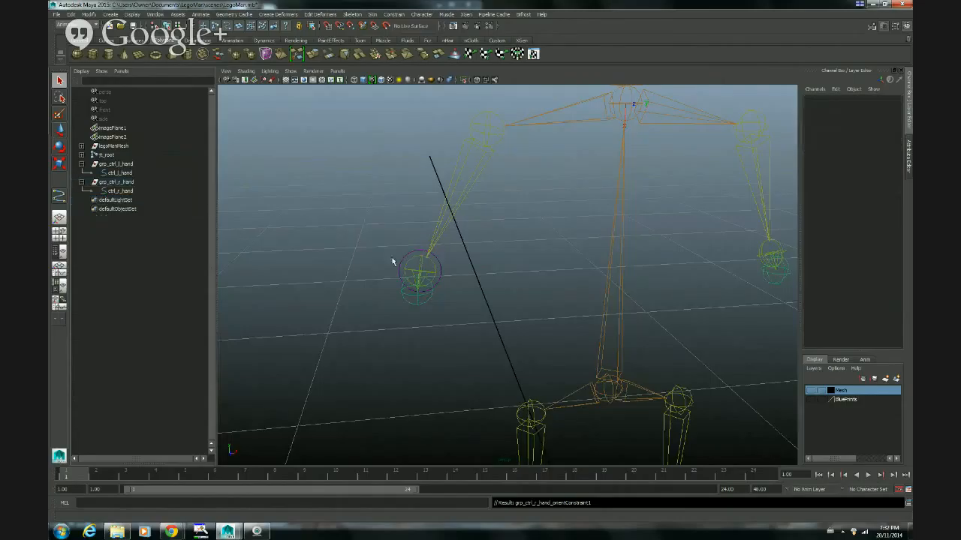
Step: Show the Mesh layer and move ctrl_r_hand out beside the right arm in the front view, mirroring the left hand control
click(398, 268)
click(812, 390)
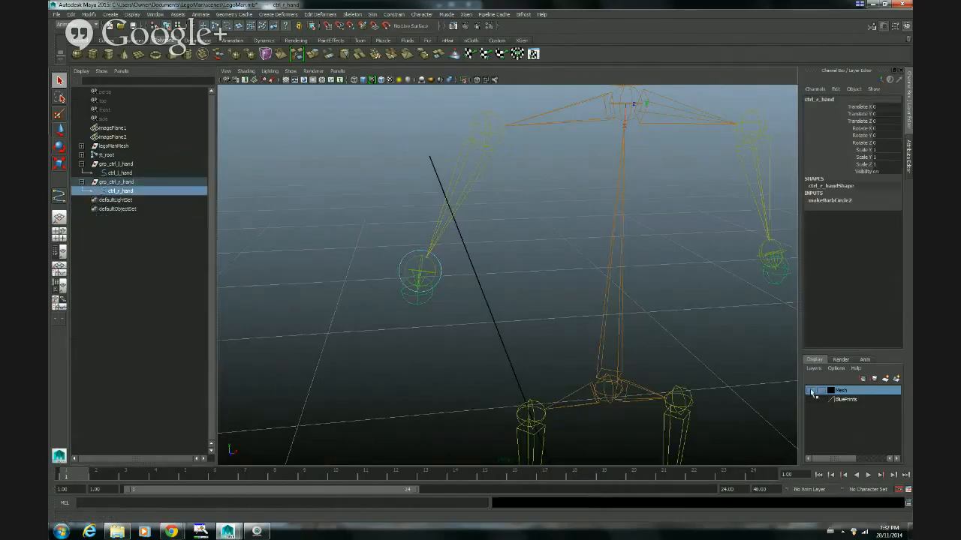
click(59, 234)
key(space)
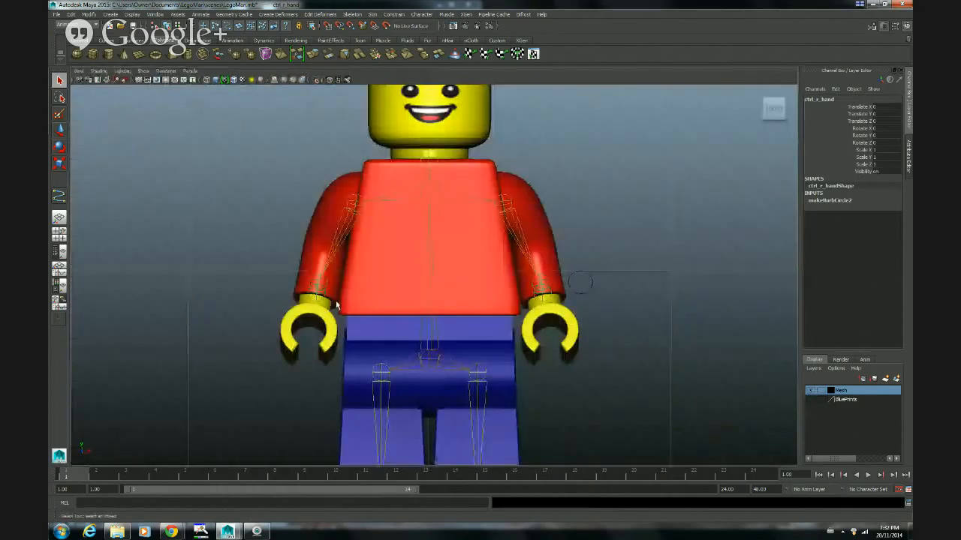
key(w)
middle_drag(397, 280, 360, 283)
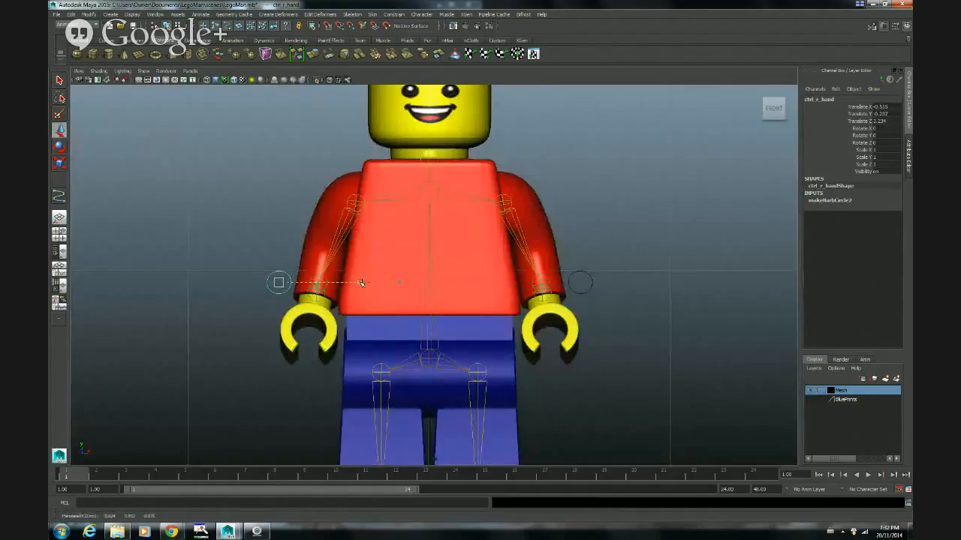
middle_drag(360, 283, 359, 283)
click(624, 327)
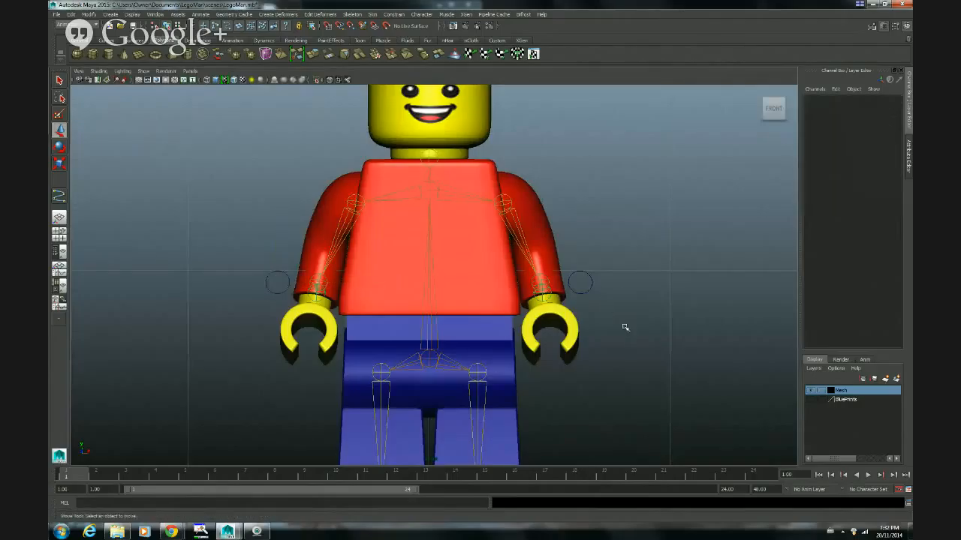
click(286, 276)
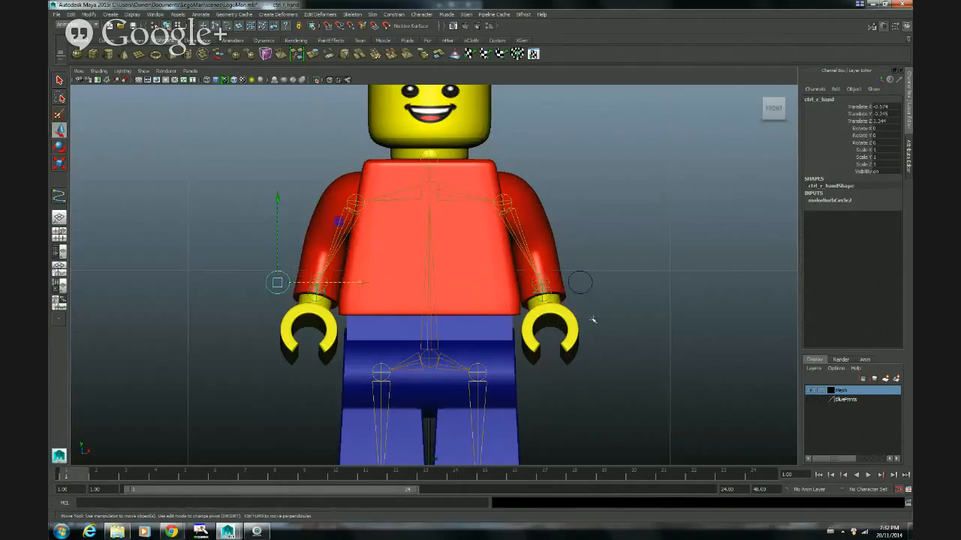
click(240, 320)
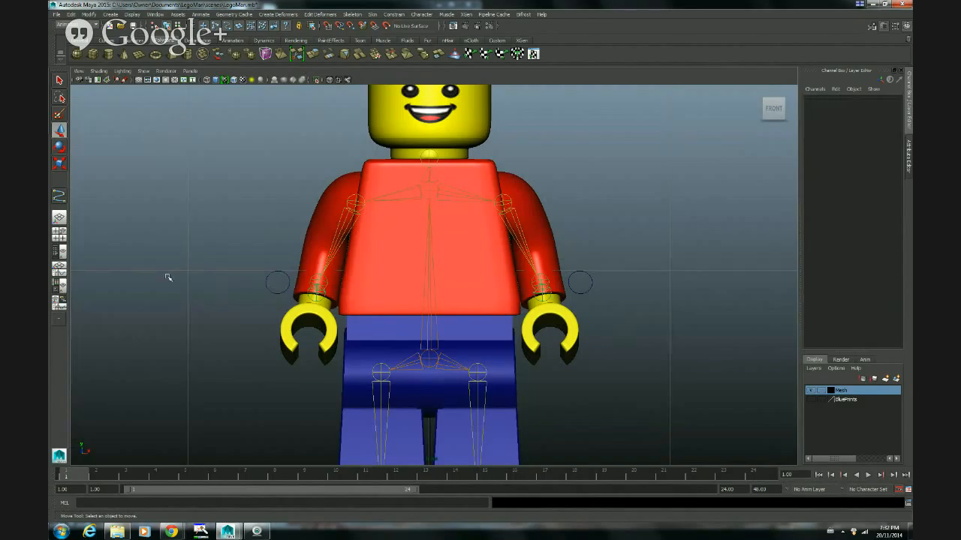
key(space)
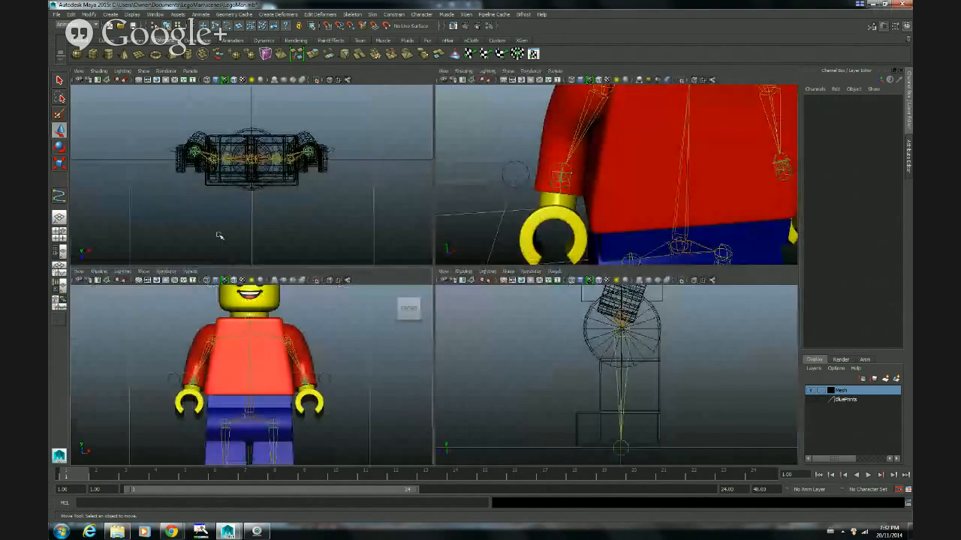
key(space)
click(58, 251)
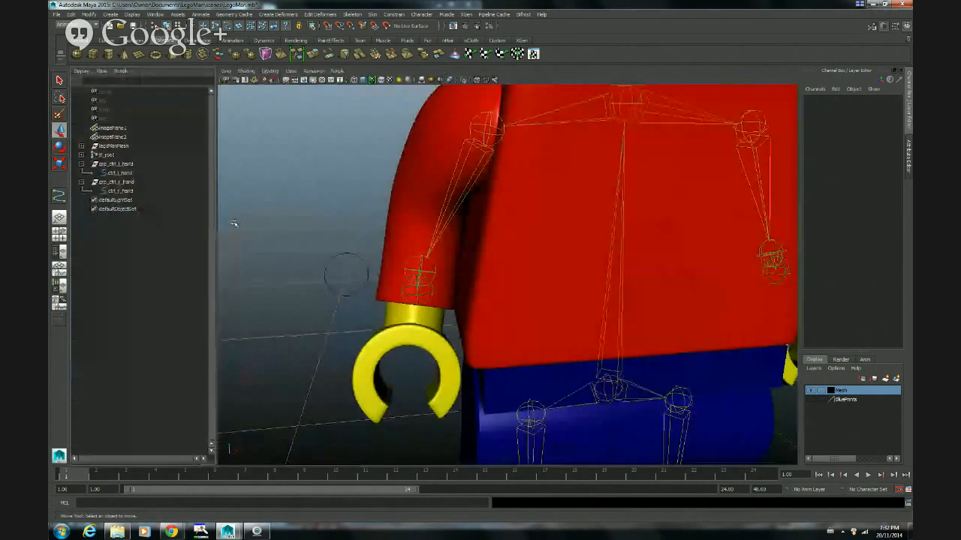
Step: Hide the Mesh layer and orient-constrain the right hand joint jt_r_hand to ctrl_r_hand
click(115, 183)
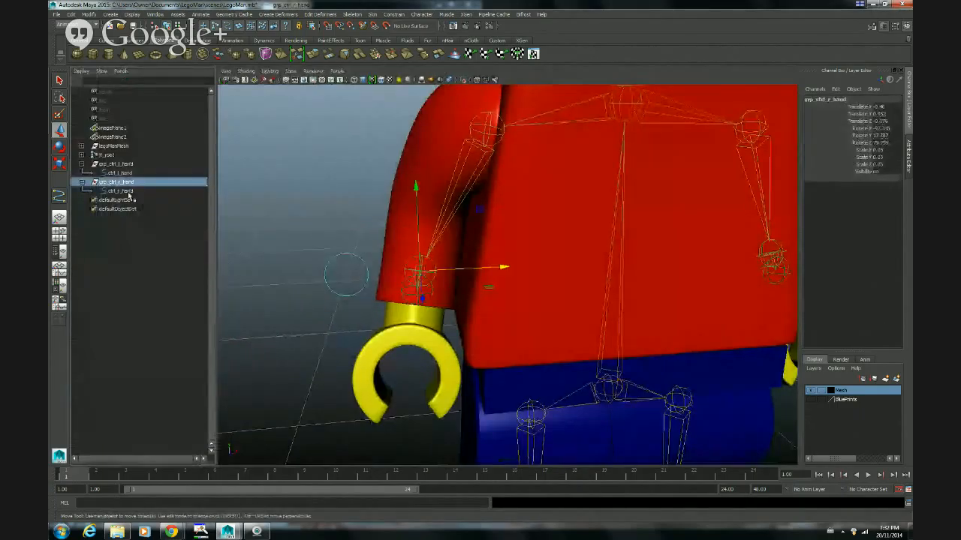
click(129, 192)
click(293, 269)
click(329, 291)
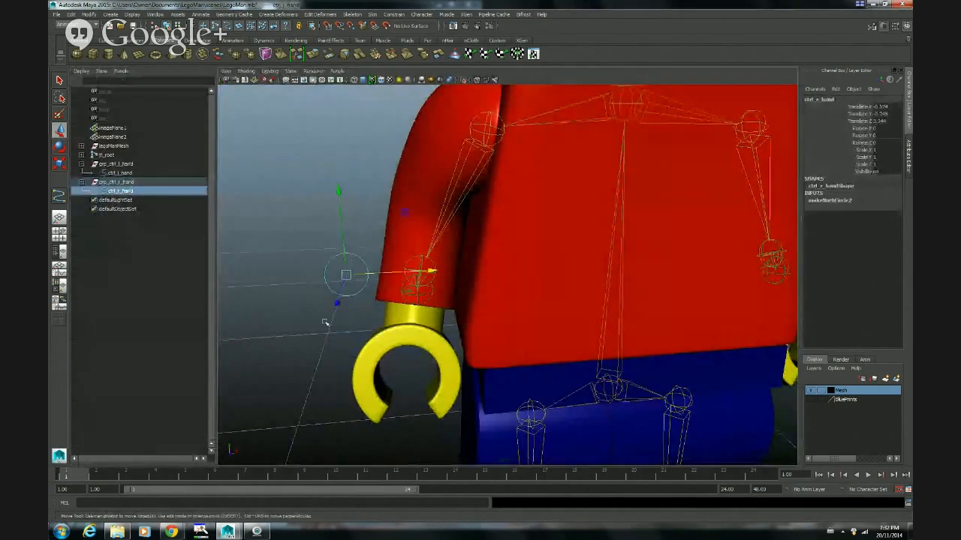
key(q)
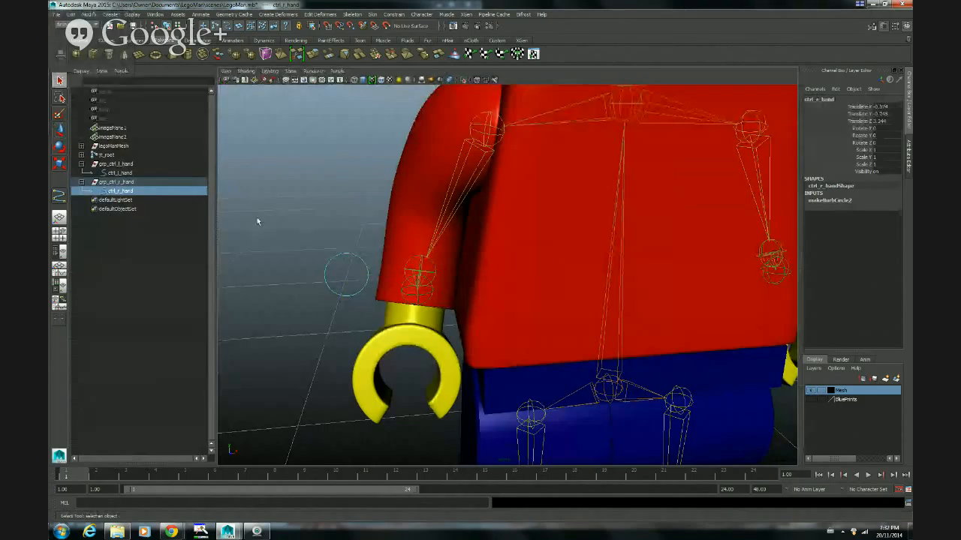
mouse_move(293, 283)
alt+mouse_down()
mouse_move(307, 289)
mouse_move(298, 294)
alt+mouse_up()
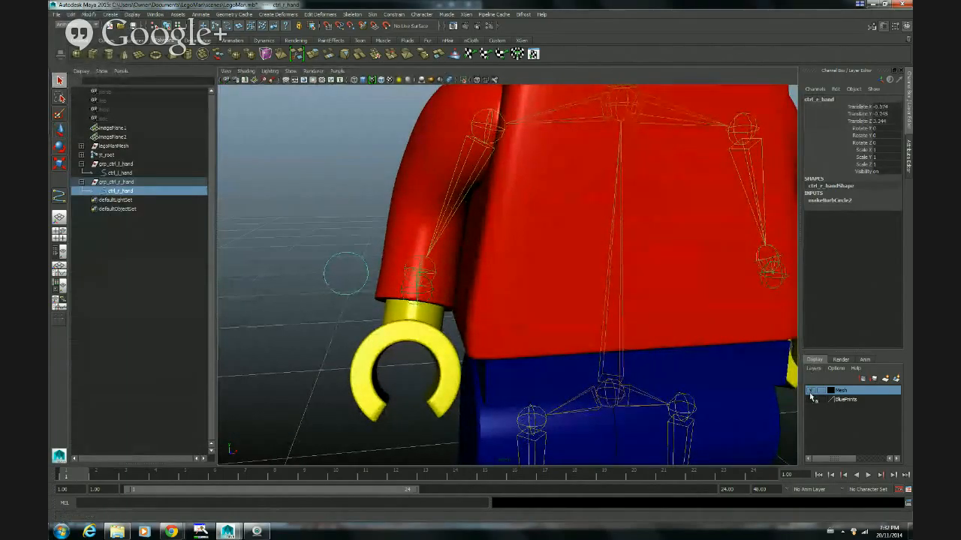
click(811, 390)
click(418, 251)
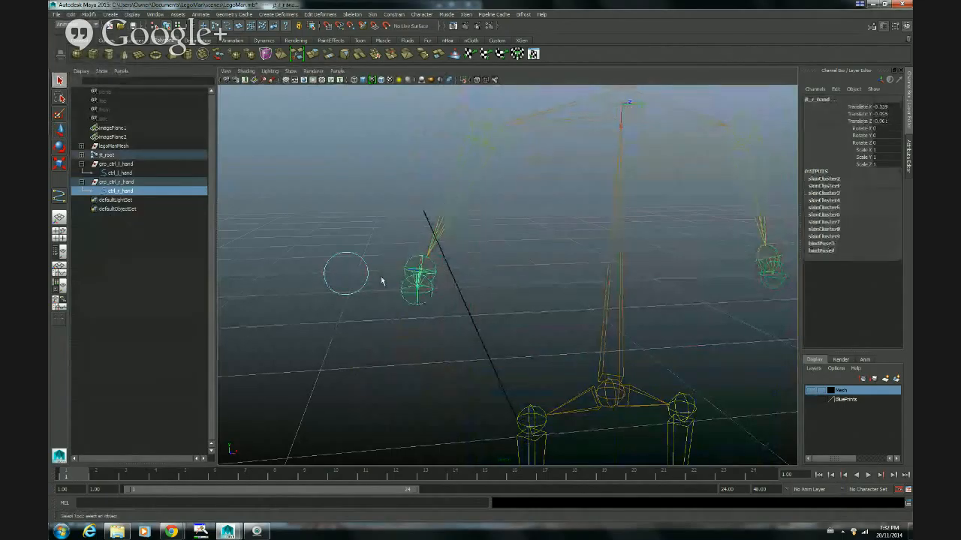
click(394, 14)
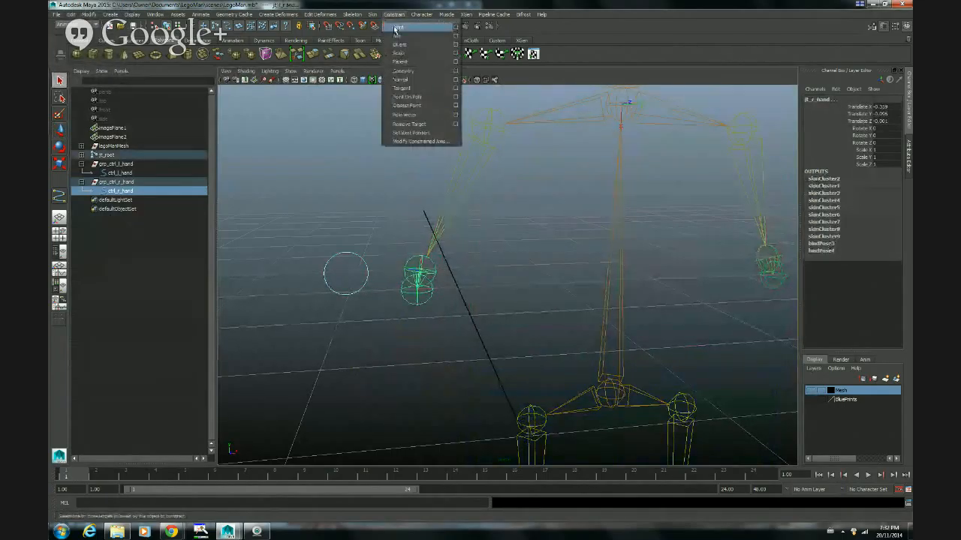
click(400, 45)
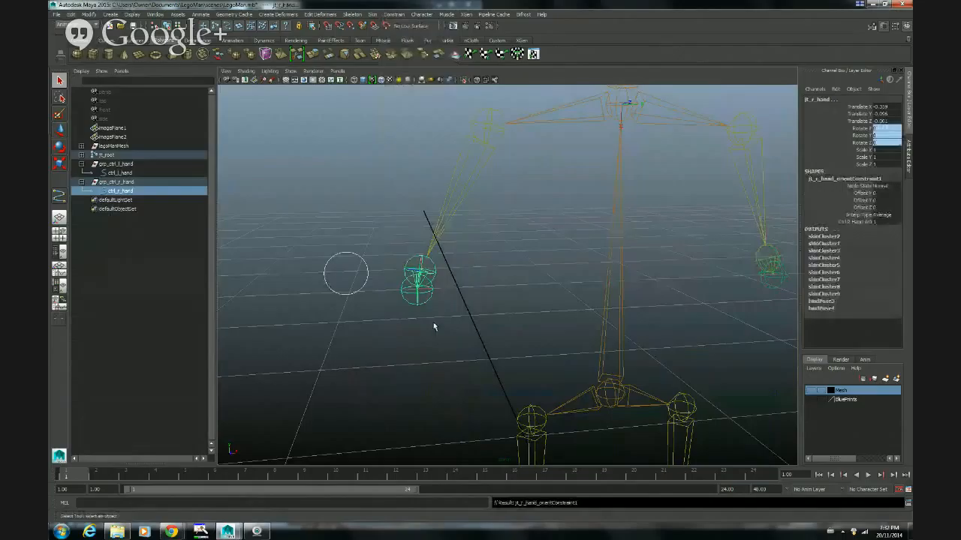
Step: Rotate ctrl_r_hand about its X axis to test the joint constraint, and undo the rotation
click(334, 253)
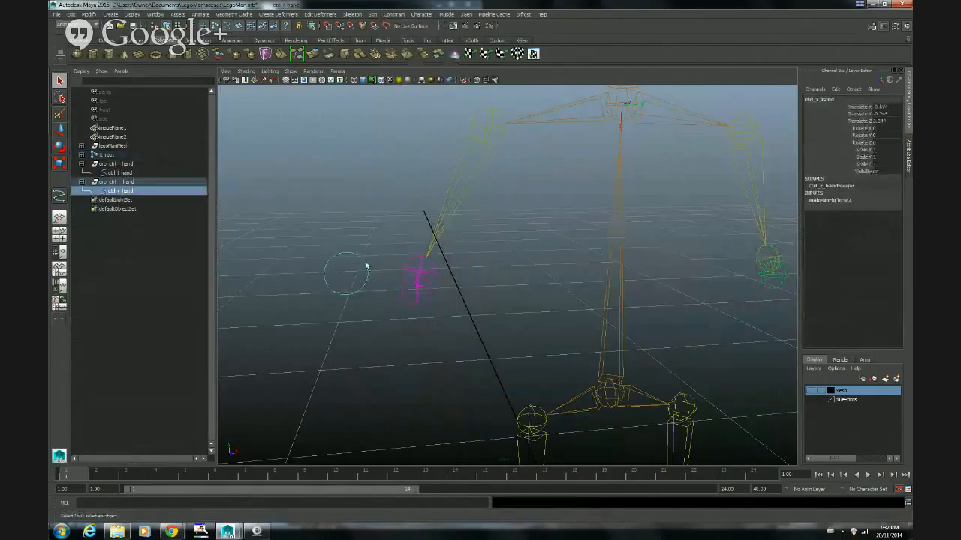
key(e)
drag(370, 270, 410, 277)
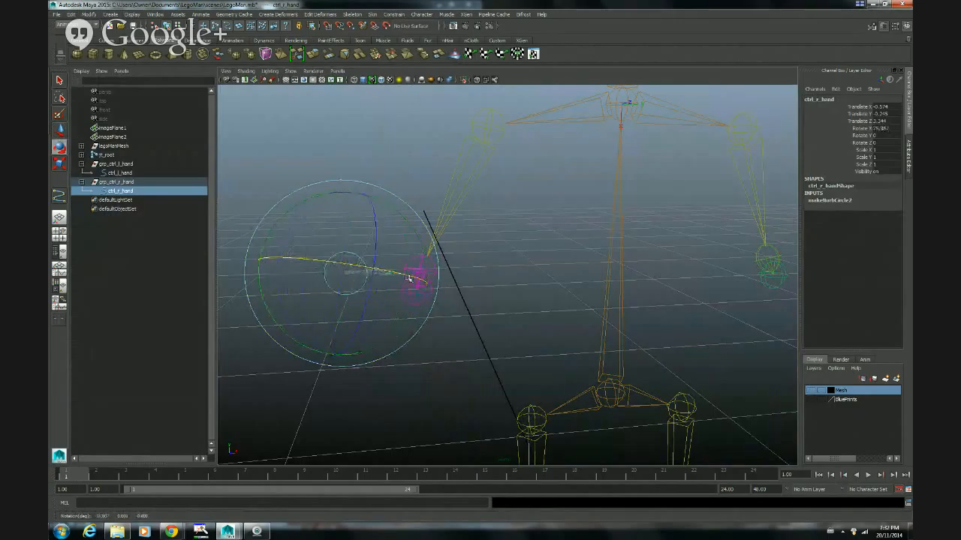
key(ctrl+z)
Step: Show the Mesh layer, test how ctrl_r_hand turns the hand mesh with trial rotations, and undo them
click(811, 390)
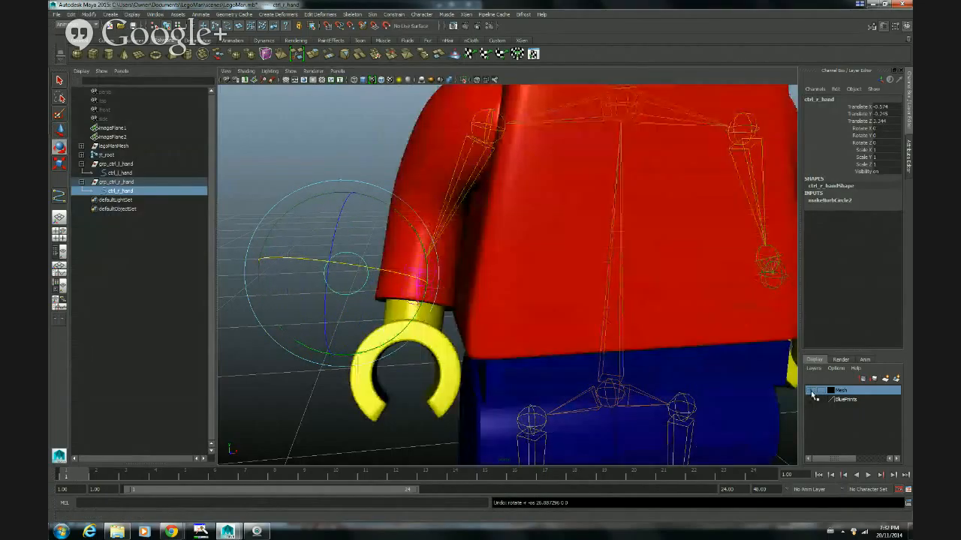
mouse_move(392, 275)
mouse_down()
mouse_move(245, 260)
mouse_move(354, 281)
mouse_move(390, 275)
mouse_up()
key(ctrl+z)
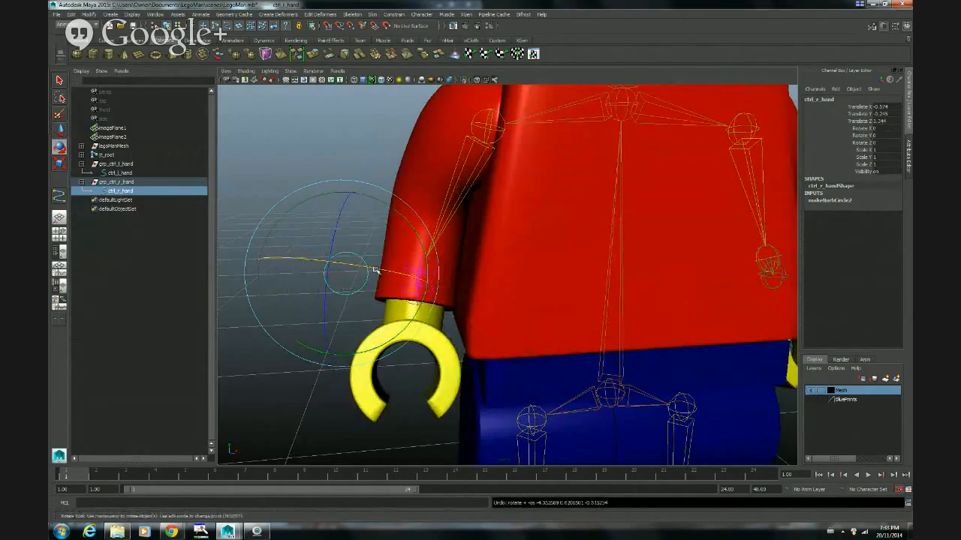
drag(259, 261, 320, 303)
key(ctrl+z)
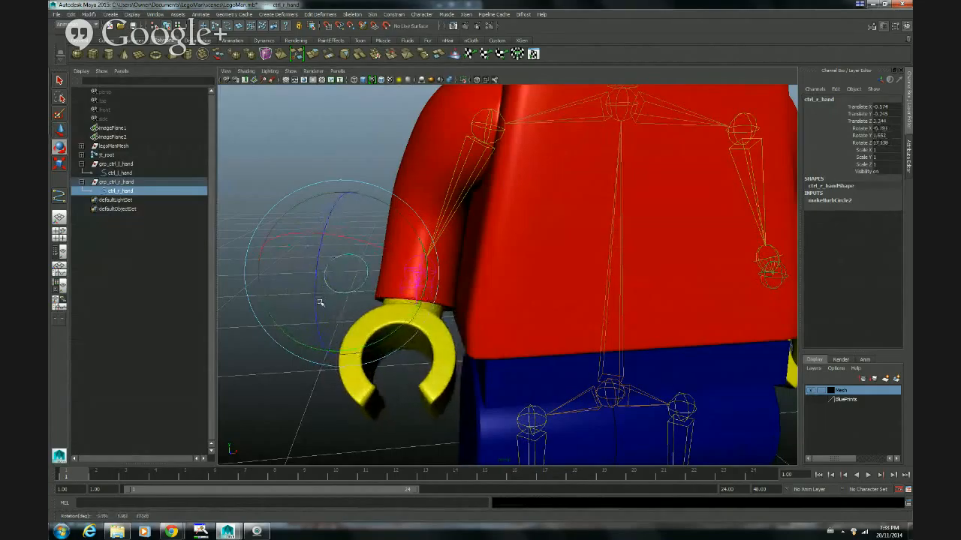
key(ctrl+z)
Step: Lock and hide all translate, rotate, scale and visibility channels of grp_ctrl_l_hand
alt+right_drag(573, 333, 474, 338)
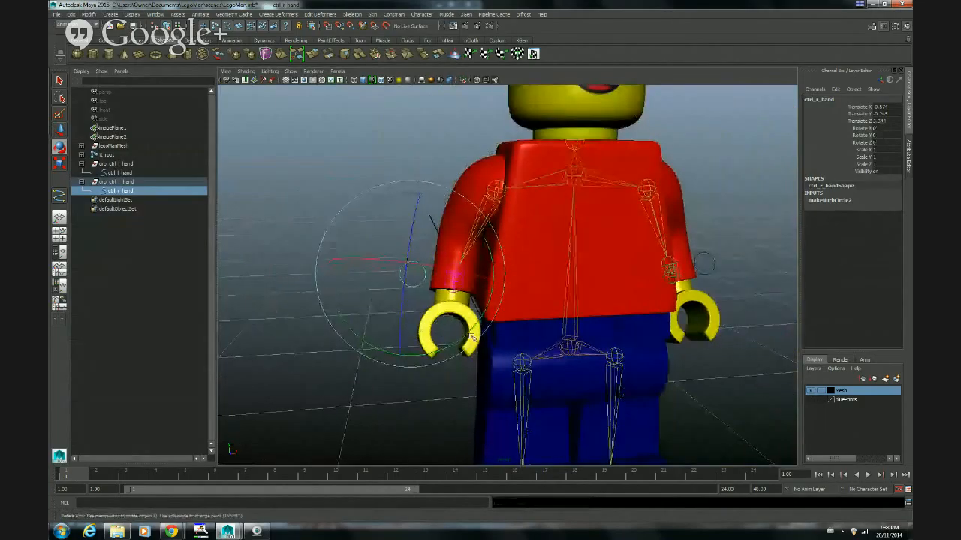
alt+drag(545, 355, 524, 347)
alt+middle_drag(573, 333, 522, 276)
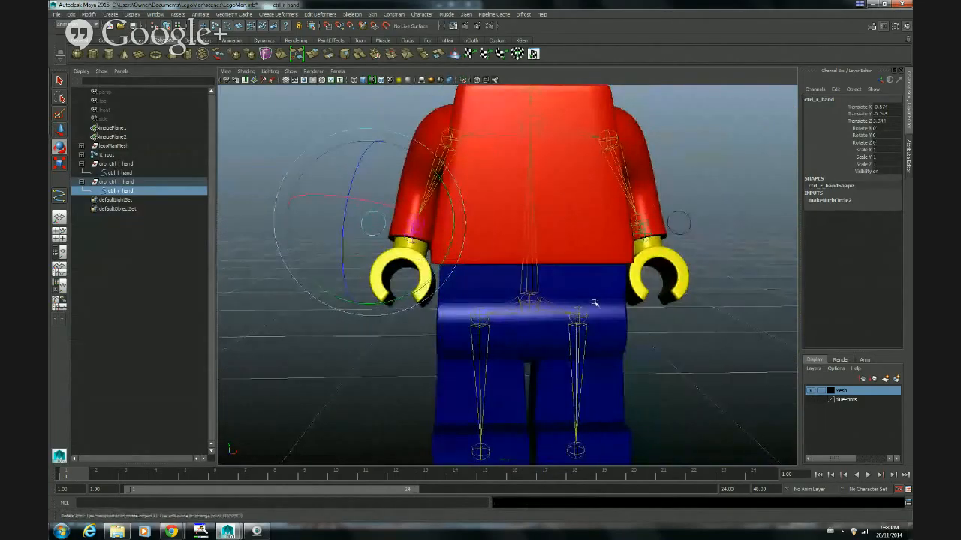
alt+right_drag(593, 302, 552, 304)
alt+middle_drag(531, 194, 510, 200)
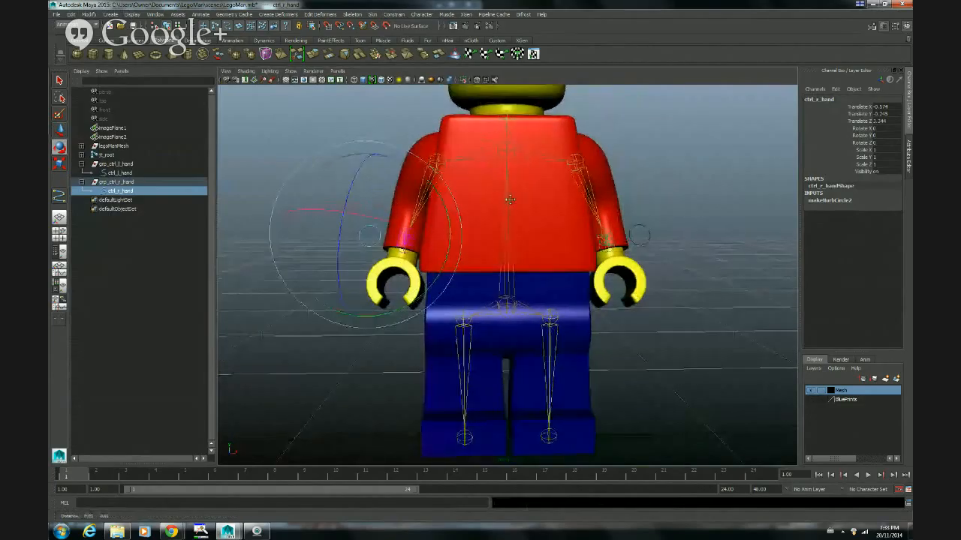
alt+drag(511, 200, 509, 199)
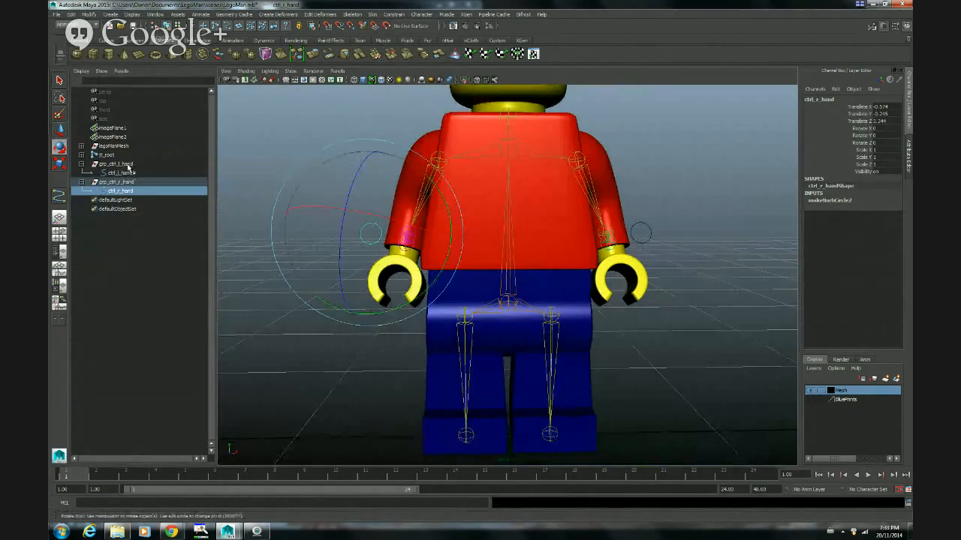
click(129, 166)
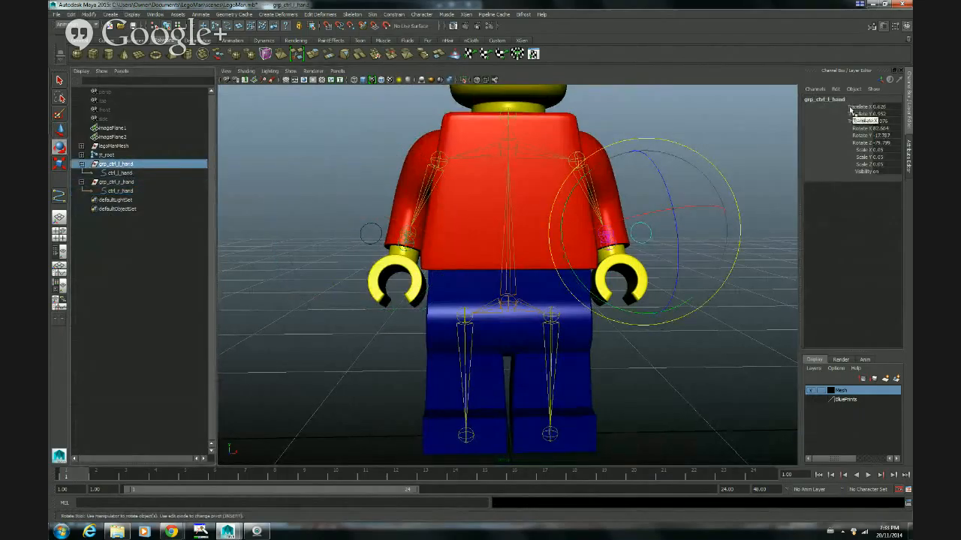
drag(854, 108, 886, 171)
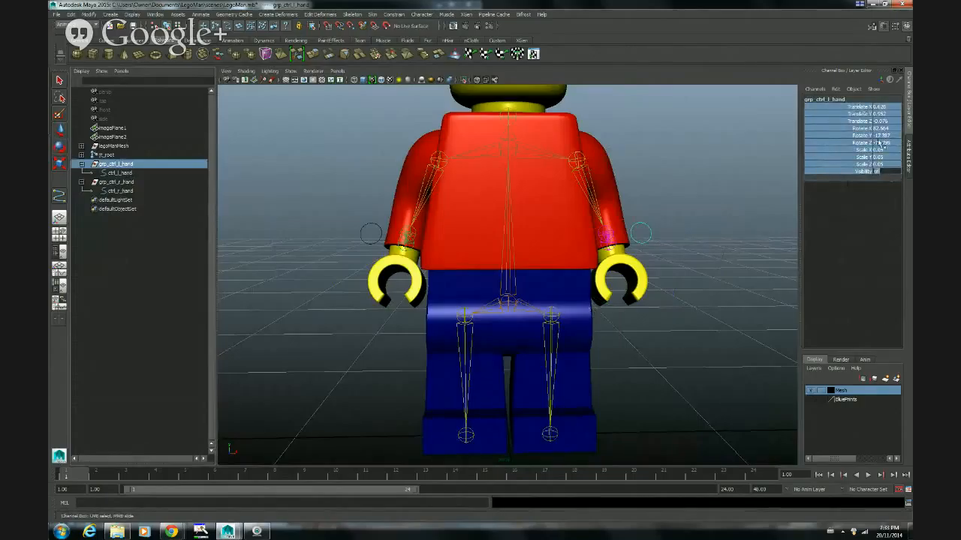
right_click(852, 147)
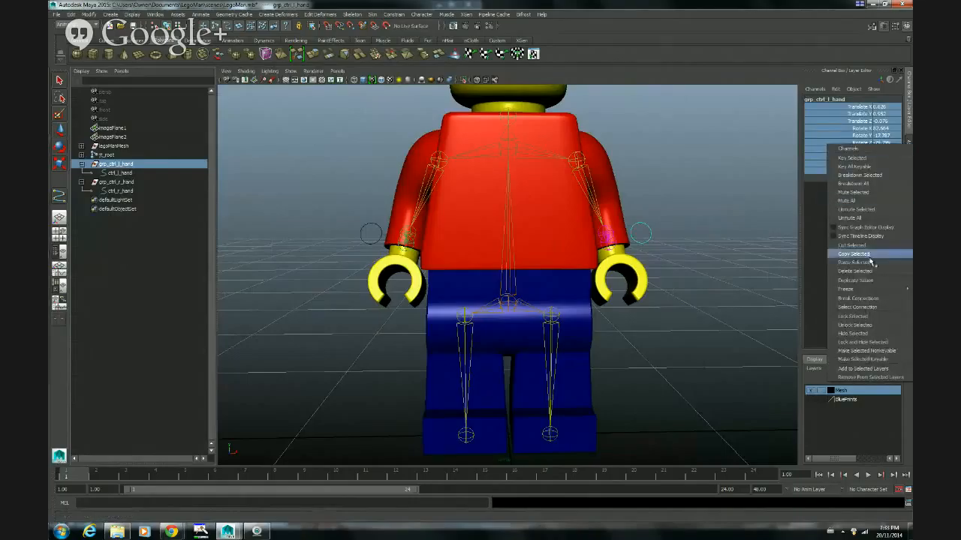
click(863, 342)
click(698, 192)
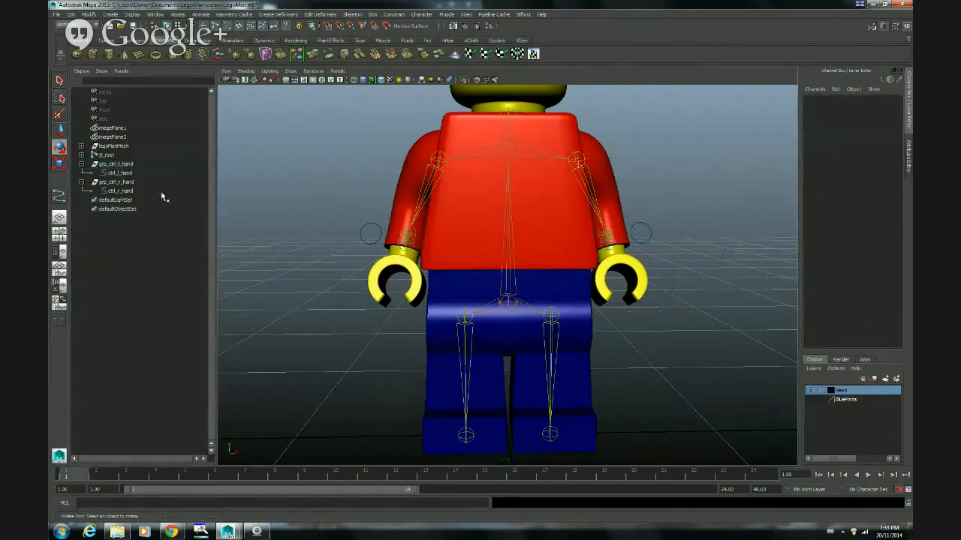
click(129, 166)
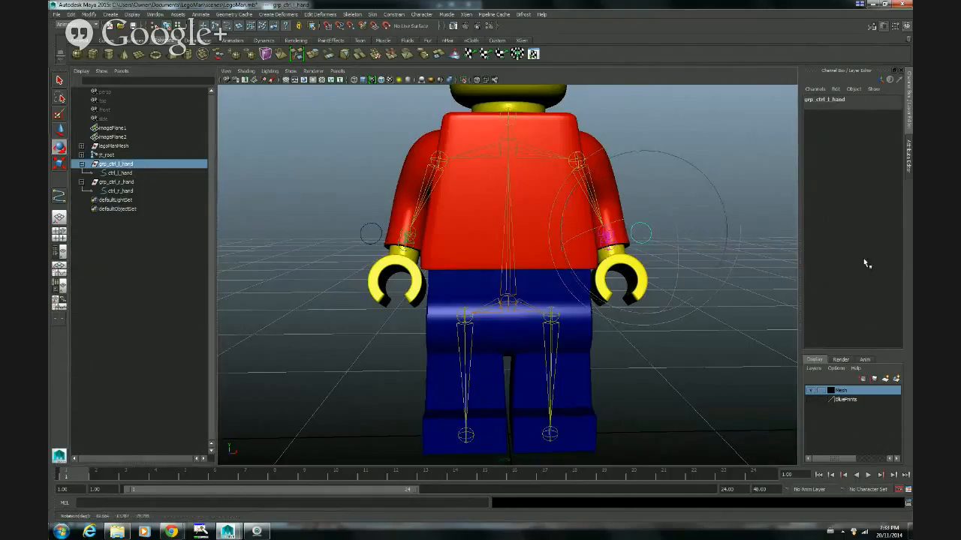
Step: Lock and hide all translate, rotate, scale and visibility channels of grp_ctrl_r_hand
click(122, 183)
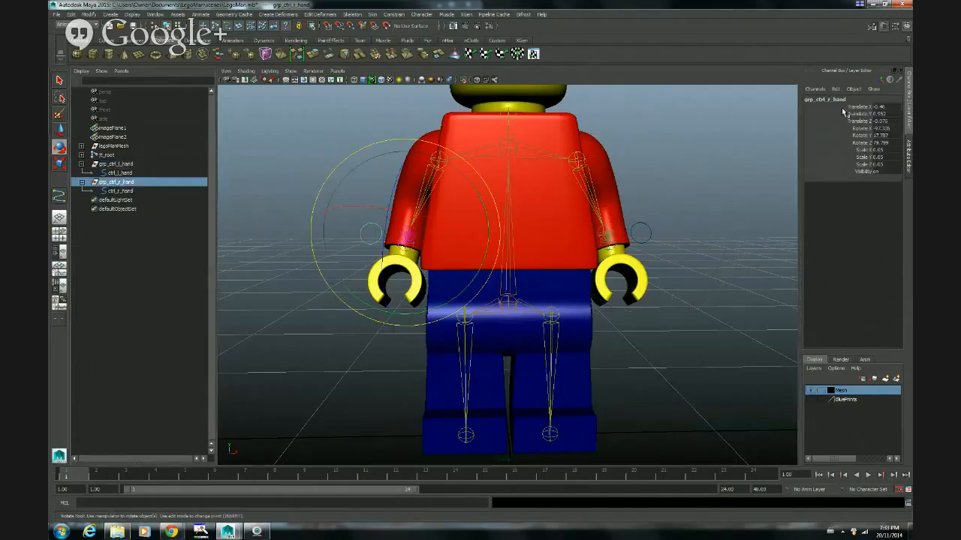
drag(843, 112, 884, 172)
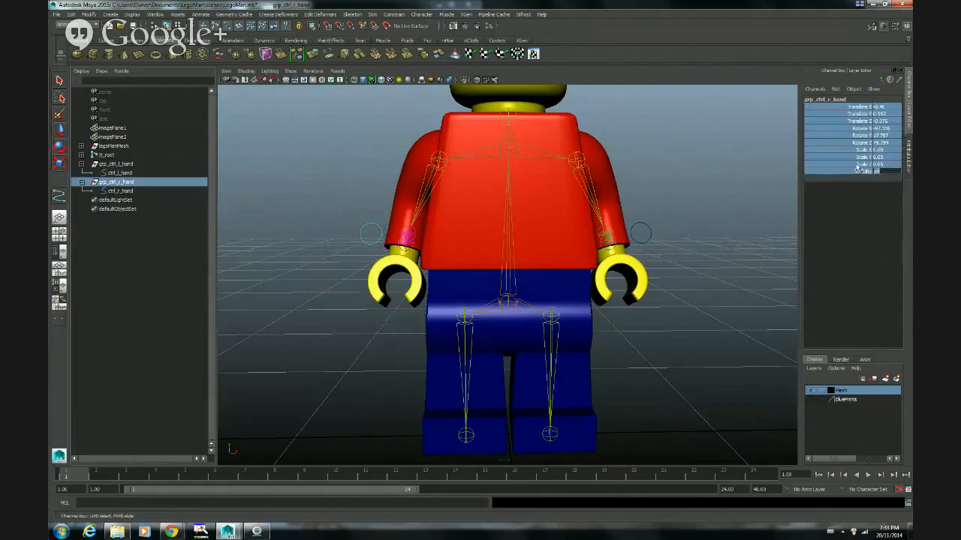
right_click(857, 168)
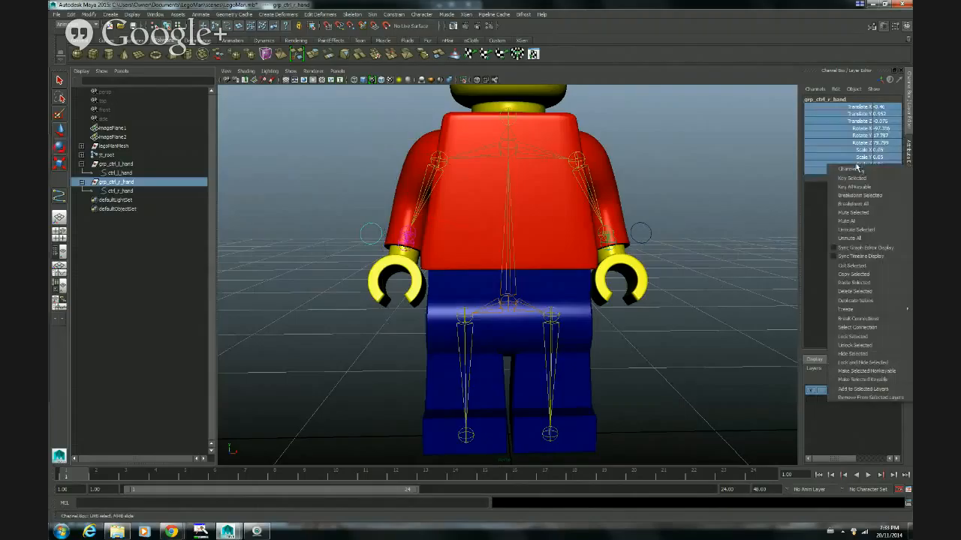
click(874, 362)
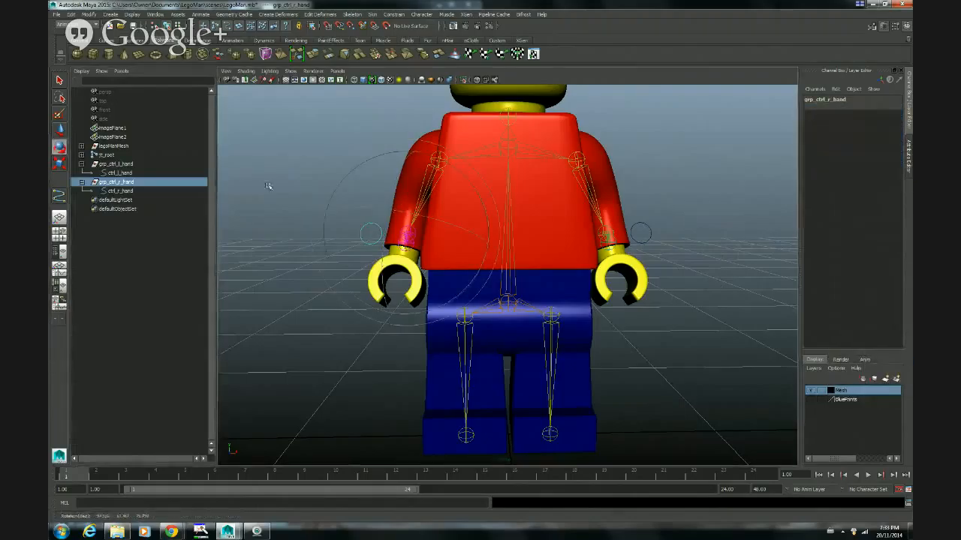
click(328, 183)
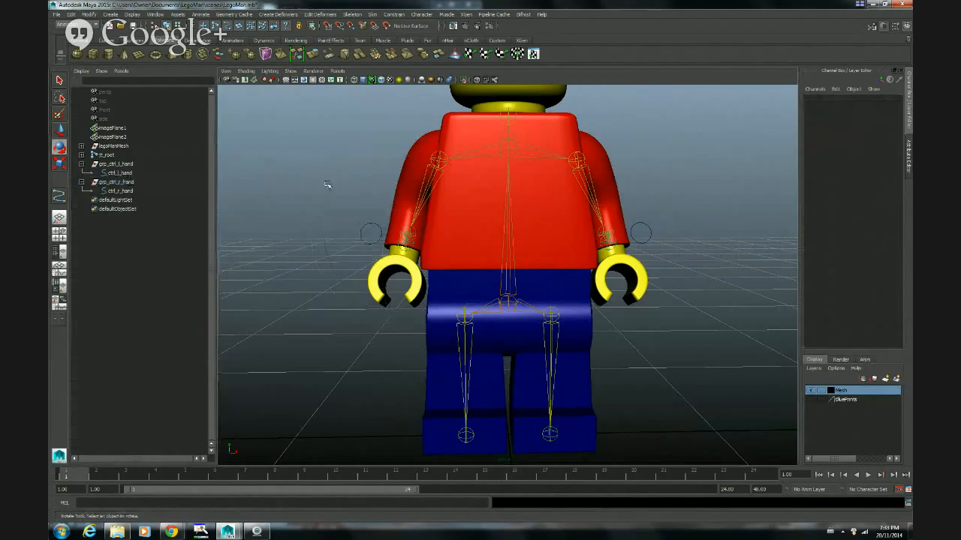
Step: Lock and hide every channel of ctrl_l_hand except Rotate X
click(120, 172)
alt+middle_drag(547, 243, 506, 263)
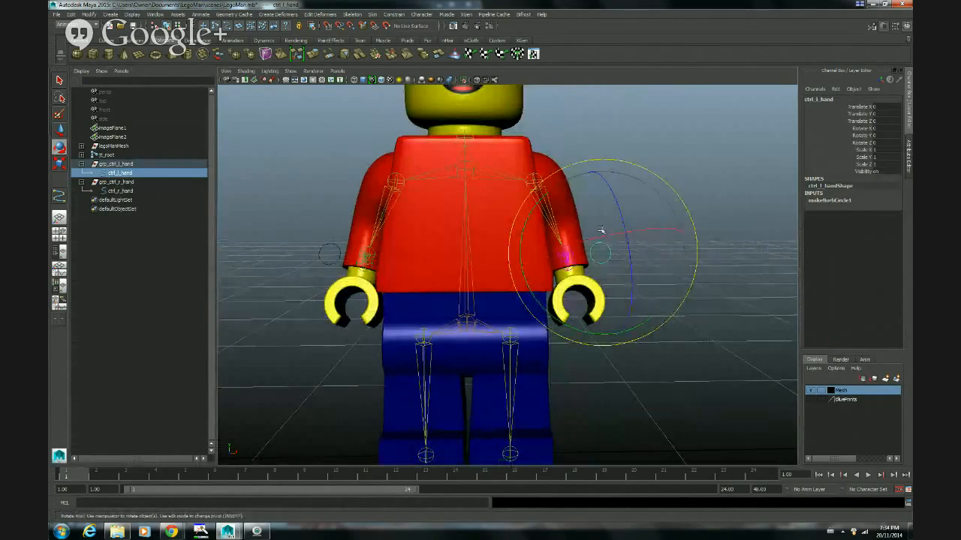
mouse_move(605, 246)
alt+mouse_down()
mouse_move(620, 310)
mouse_move(616, 300)
mouse_move(725, 236)
mouse_move(744, 253)
mouse_move(609, 251)
alt+mouse_up()
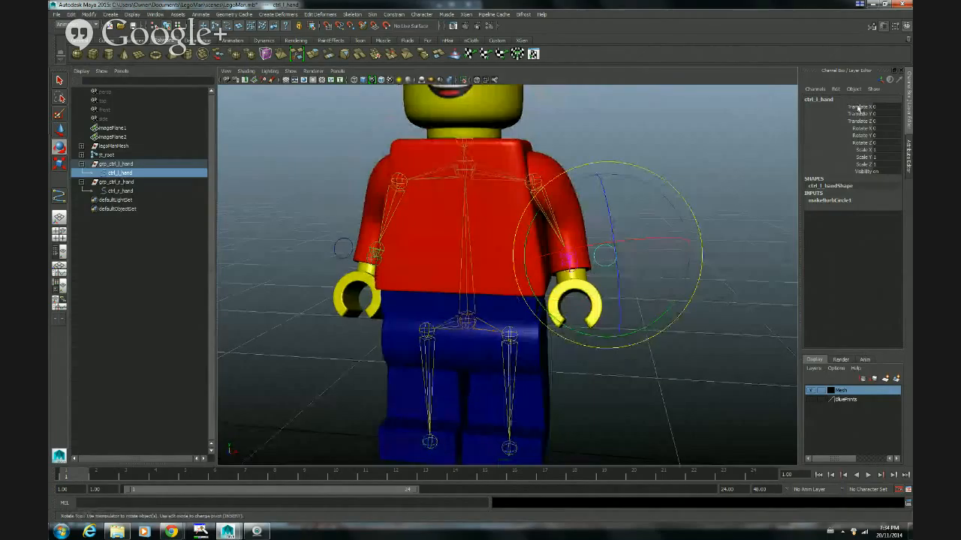
mouse_move(857, 108)
mouse_down()
mouse_move(886, 126)
mouse_move(875, 152)
mouse_move(888, 173)
mouse_up()
right_click(848, 162)
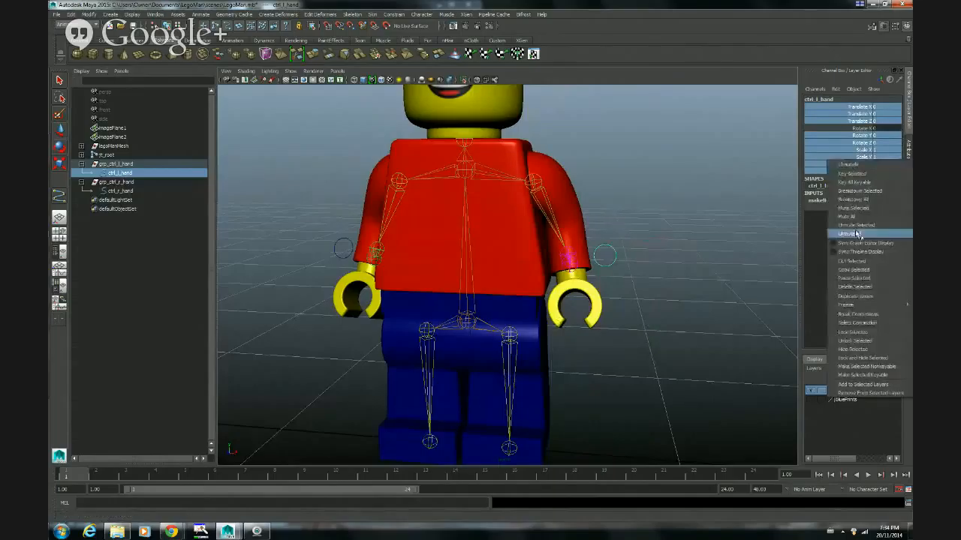
click(866, 359)
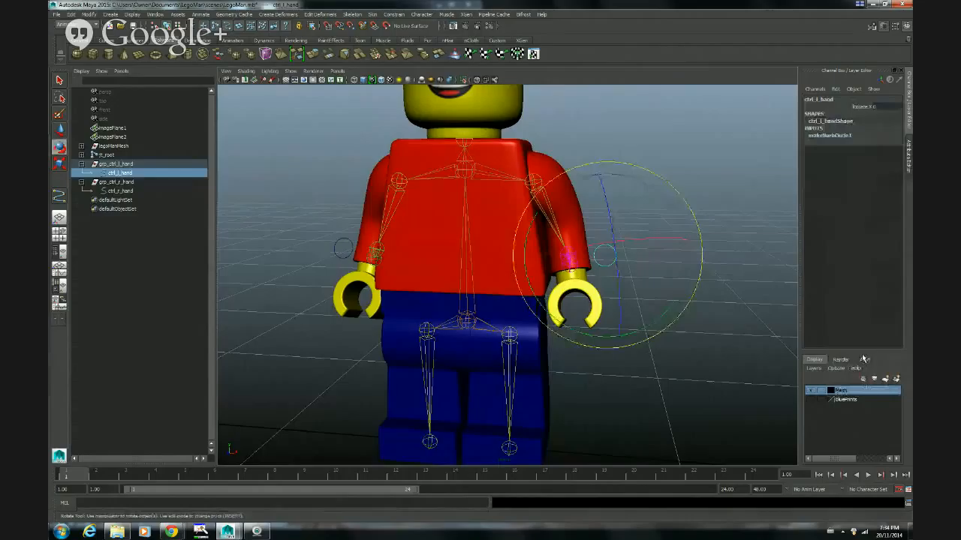
Step: Rotate ctrl_l_hand about its X axis to test the hand's turning, and reset Rotate X to 0
click(683, 178)
click(613, 255)
drag(642, 261, 632, 311)
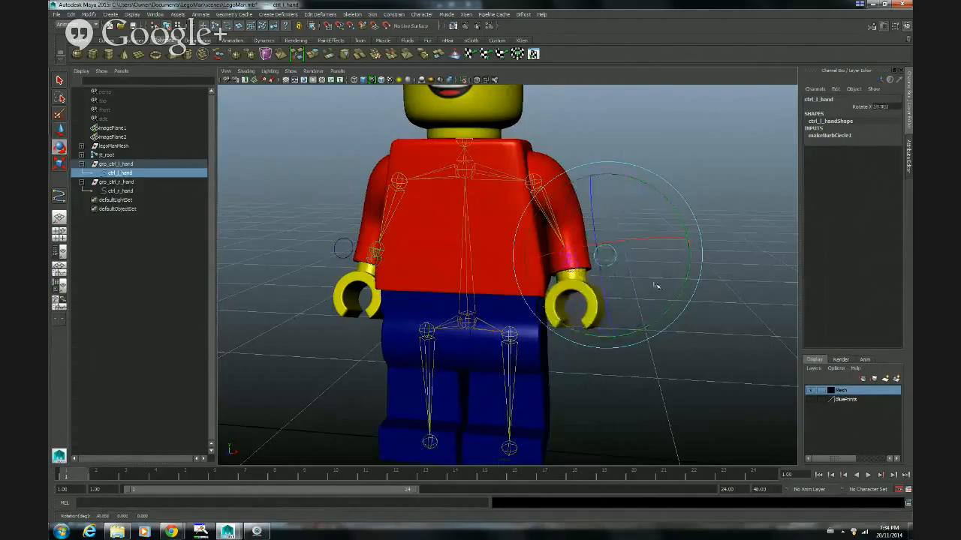
drag(609, 265, 648, 265)
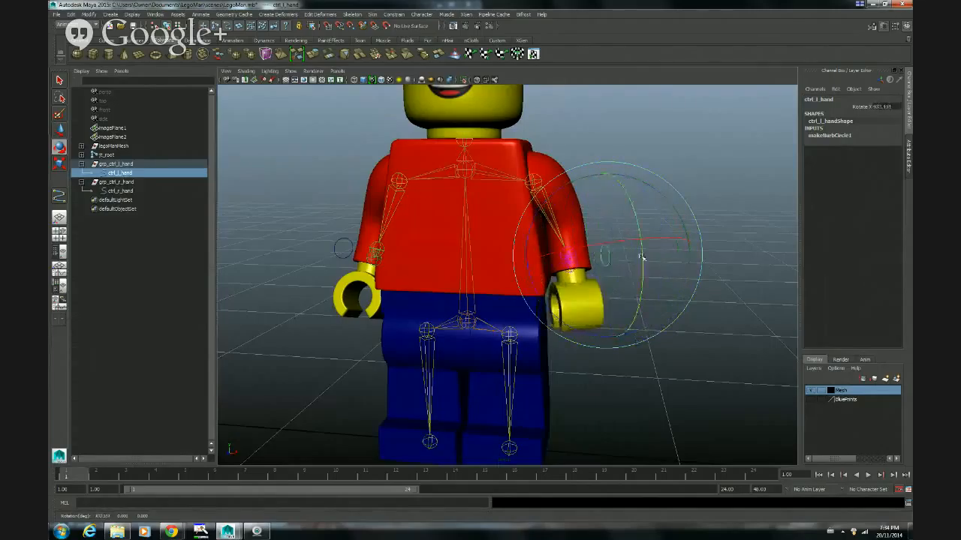
alt+drag(650, 279, 616, 294)
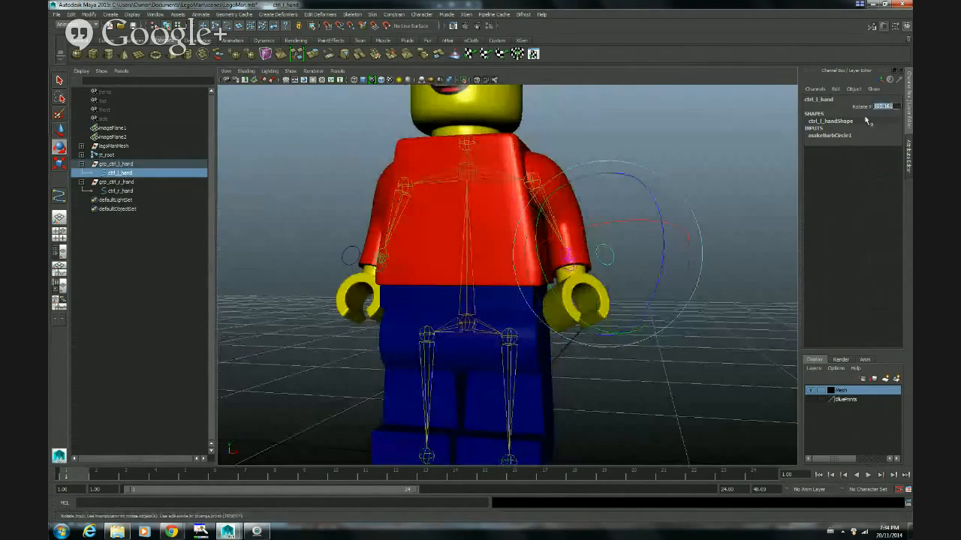
text(0)
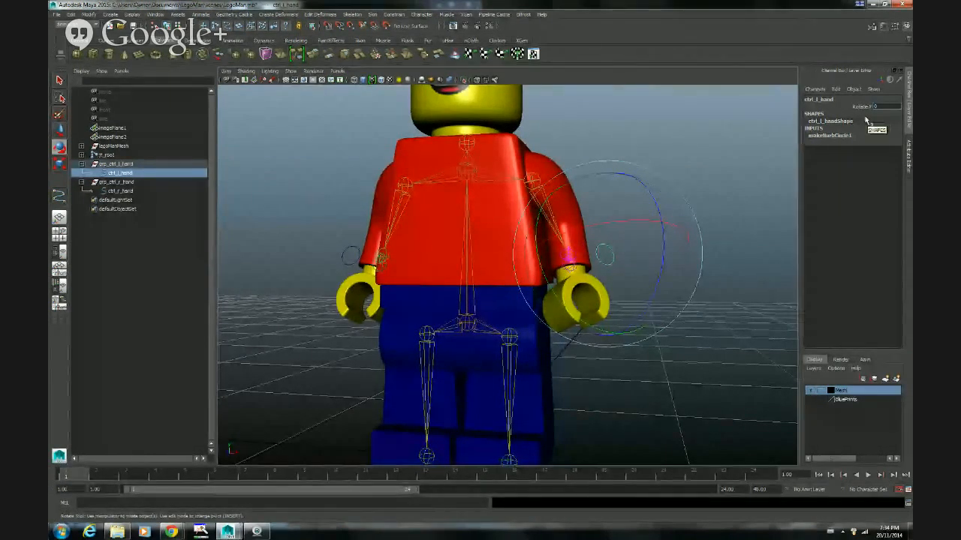
key(Return)
alt+drag(675, 236, 603, 364)
click(670, 378)
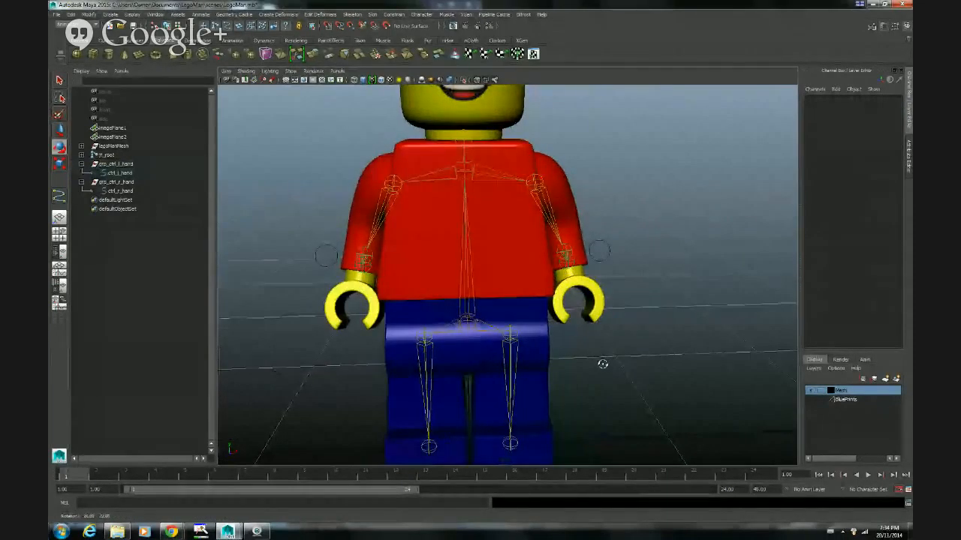
Step: Lock and hide every channel of ctrl_r_hand except Rotate X
click(120, 190)
alt+drag(406, 240, 434, 227)
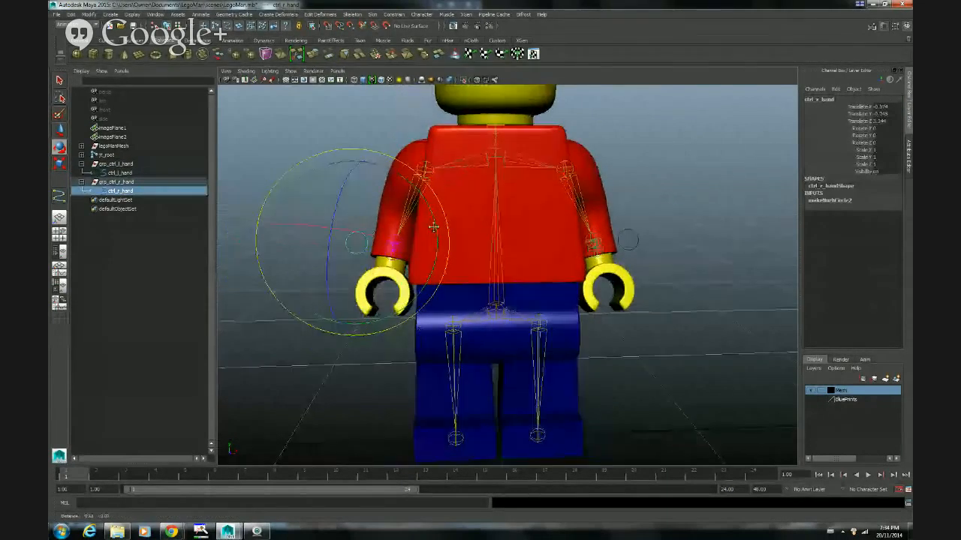
alt+middle_drag(434, 227, 455, 228)
alt+right_drag(488, 233, 434, 232)
alt+drag(424, 234, 422, 237)
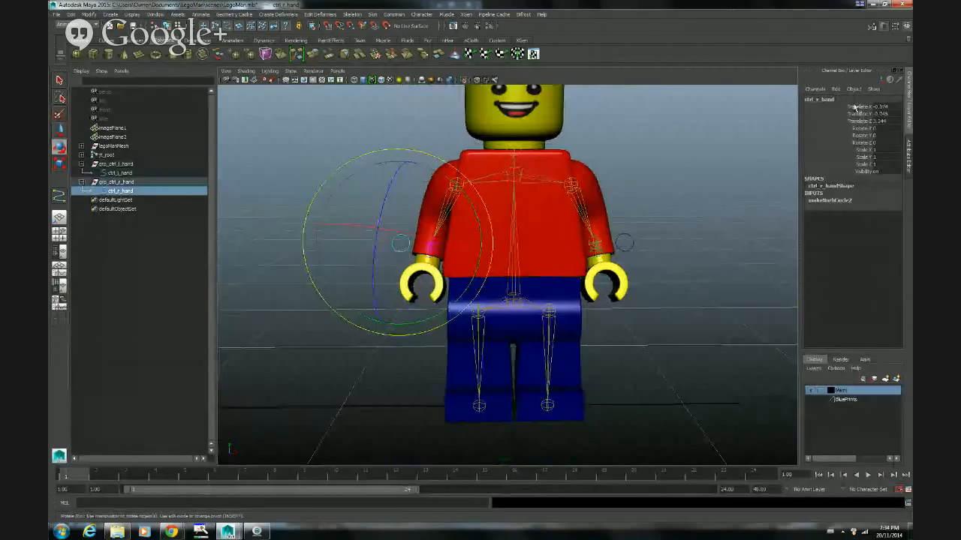
drag(855, 107, 886, 172)
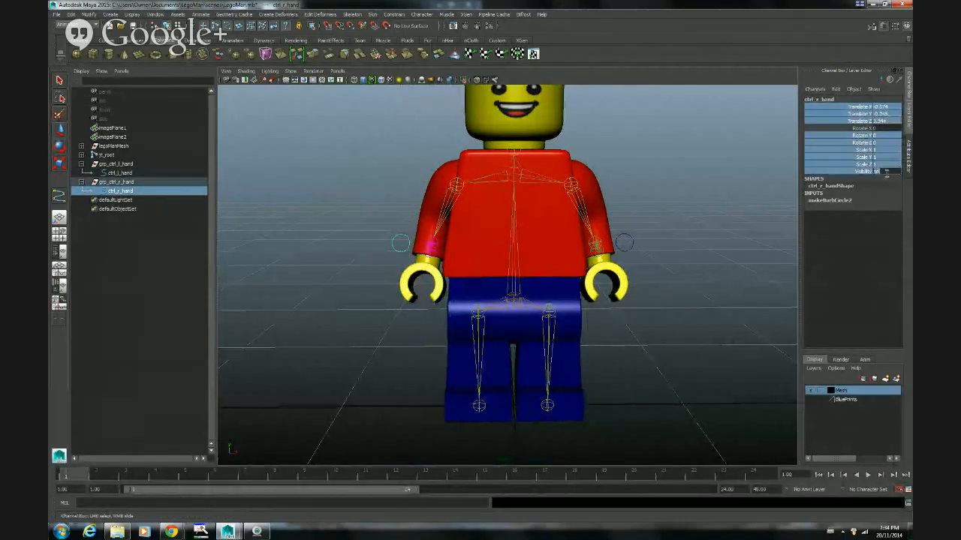
right_click(835, 156)
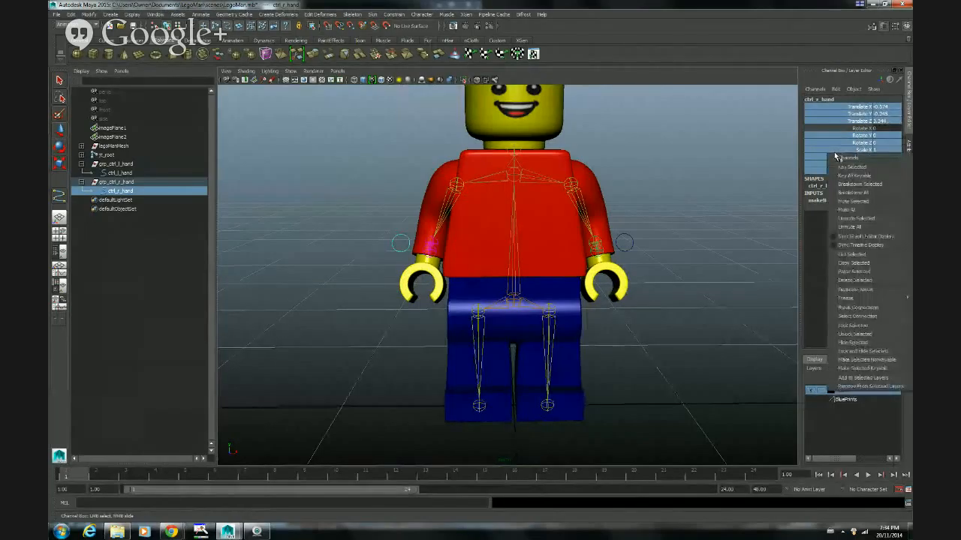
click(886, 351)
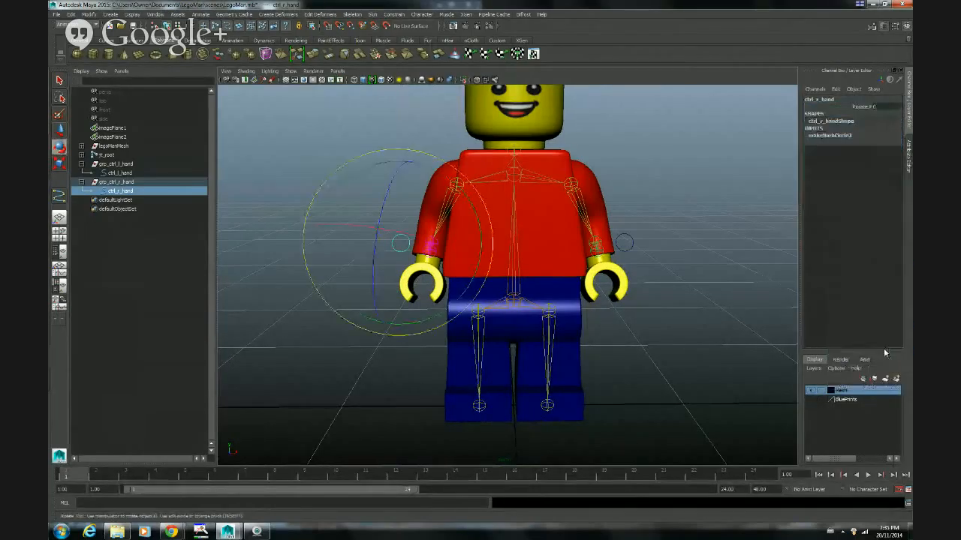
Step: Delete the construction history of ctrl_l_hand, and check the control with a trial X rotation that is undone
click(686, 179)
click(624, 238)
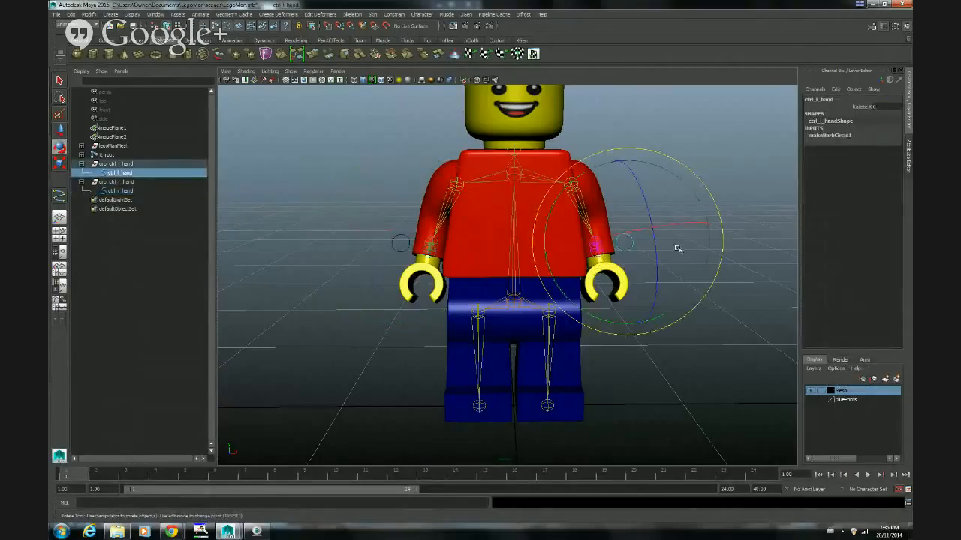
click(712, 151)
click(625, 241)
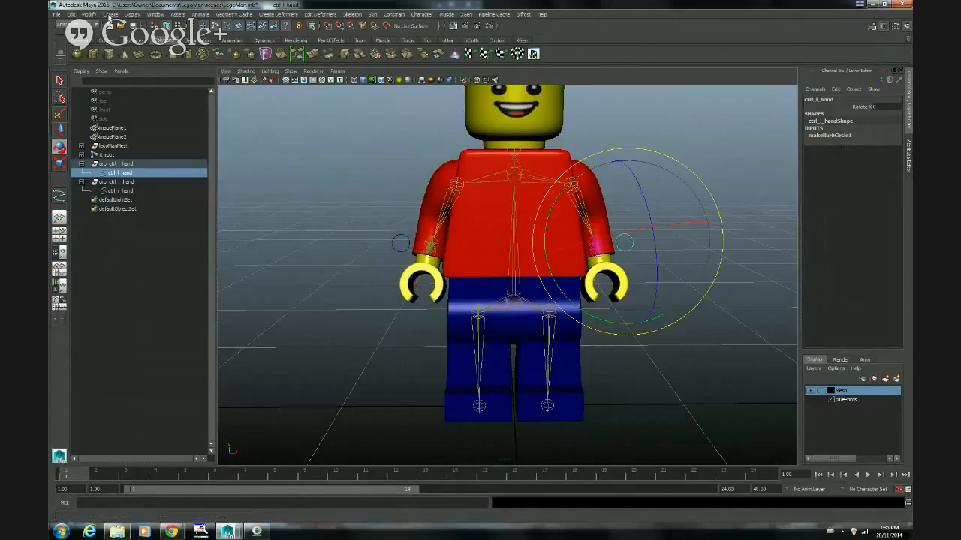
click(89, 14)
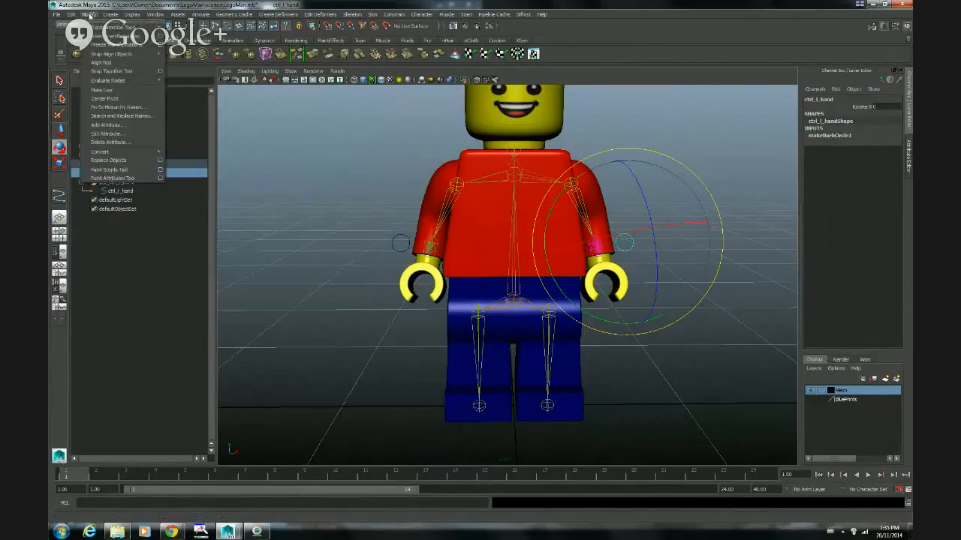
mouse_move(68, 16)
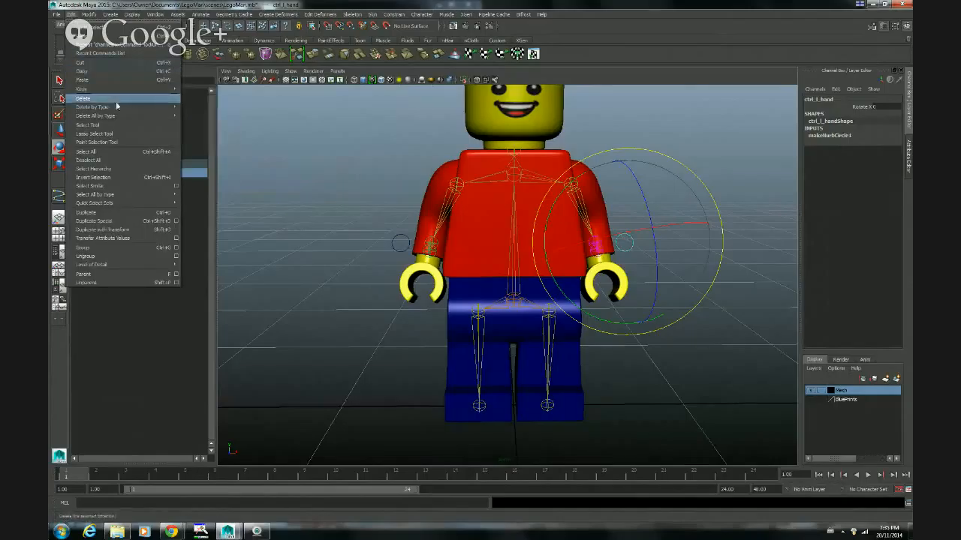
mouse_move(116, 108)
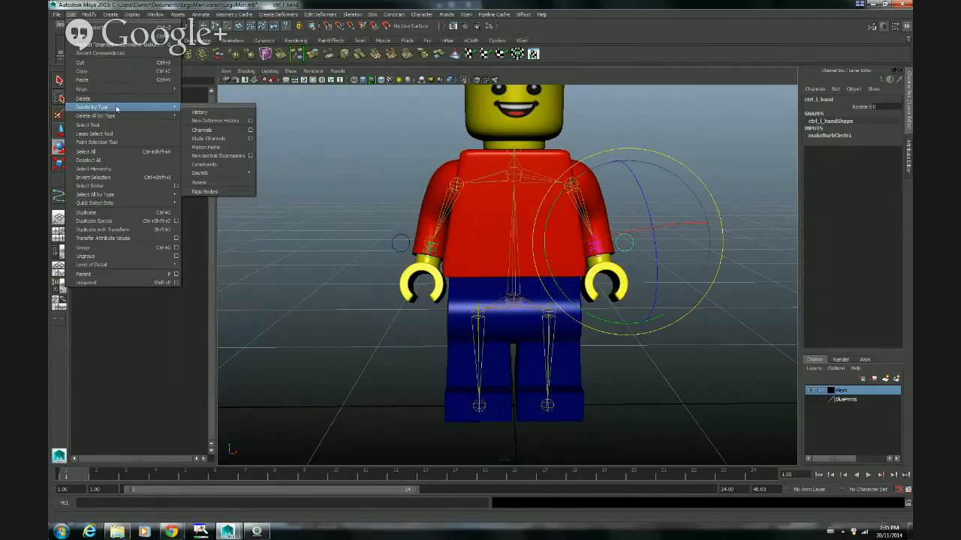
click(196, 112)
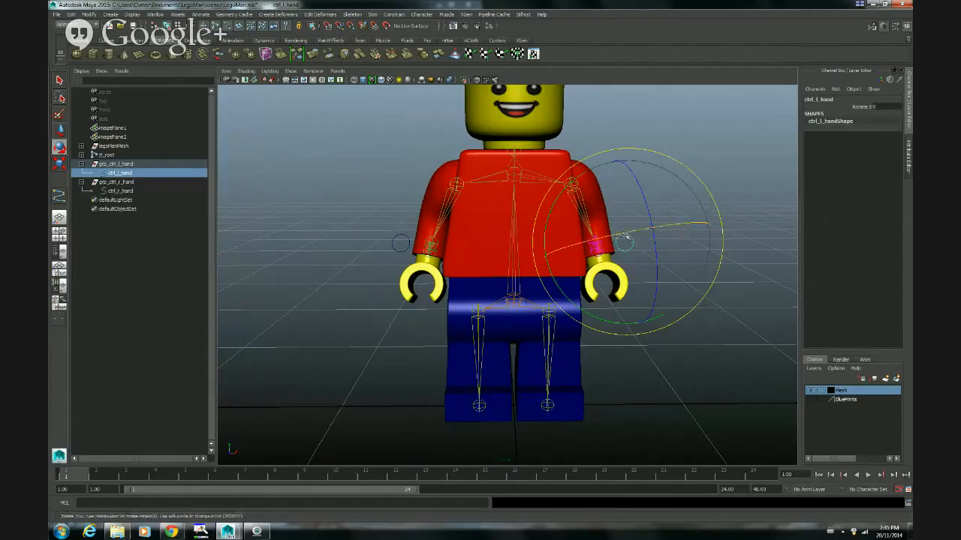
drag(681, 228, 657, 234)
key(ctrl+z)
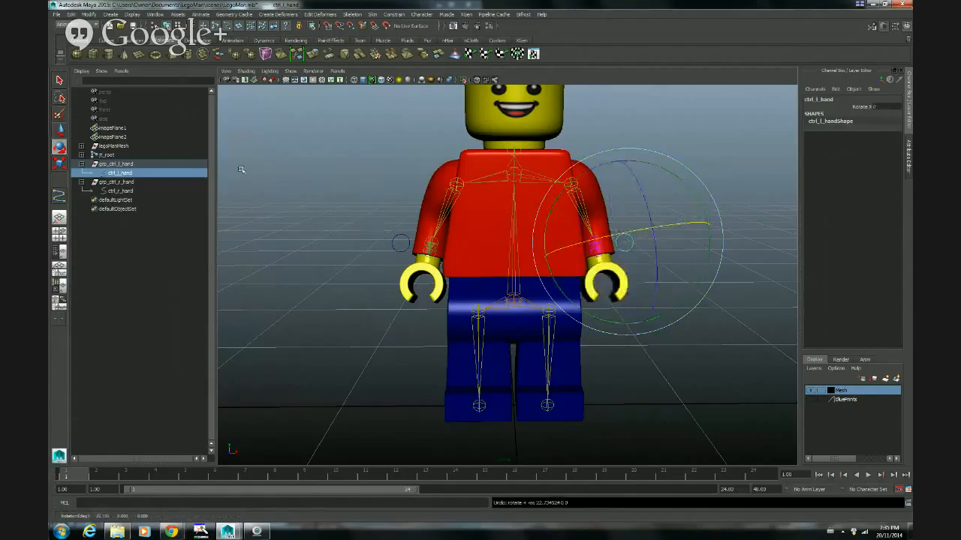
Step: Delete the construction history of ctrl_r_hand and clear the selection
click(396, 249)
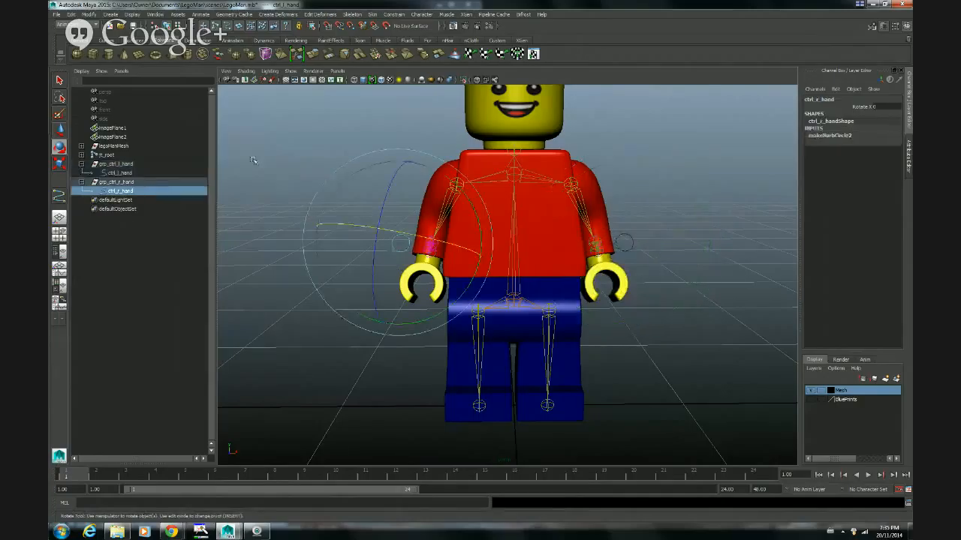
click(72, 14)
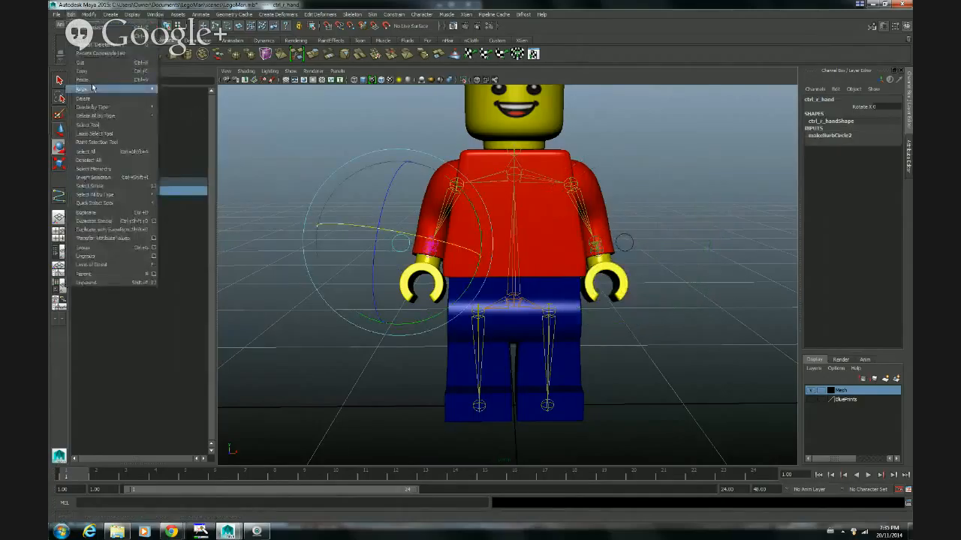
mouse_move(115, 109)
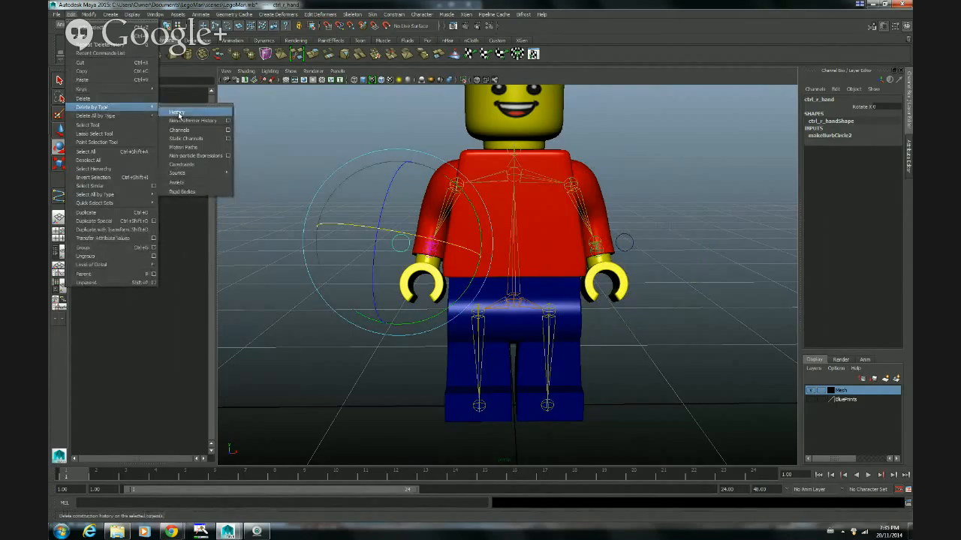
click(178, 114)
click(353, 322)
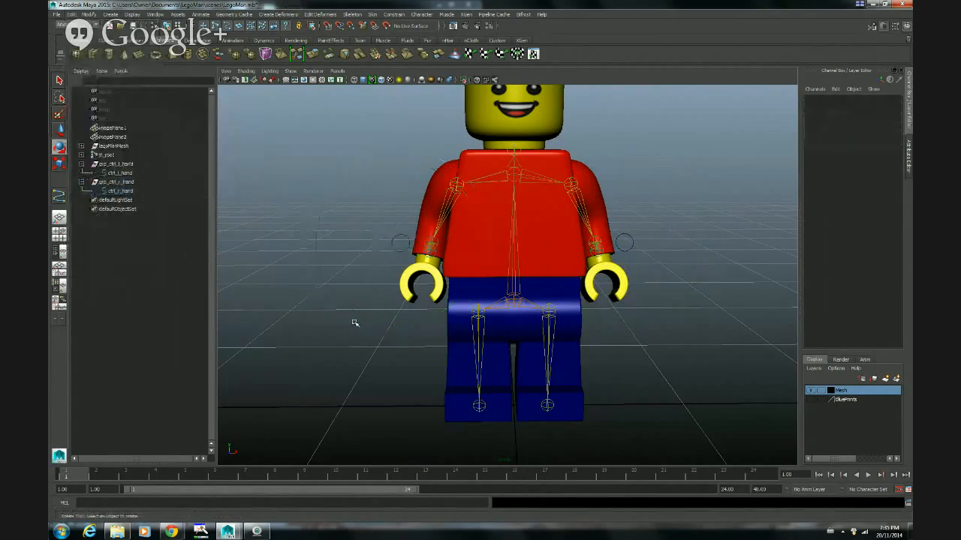
alt+drag(354, 322, 407, 242)
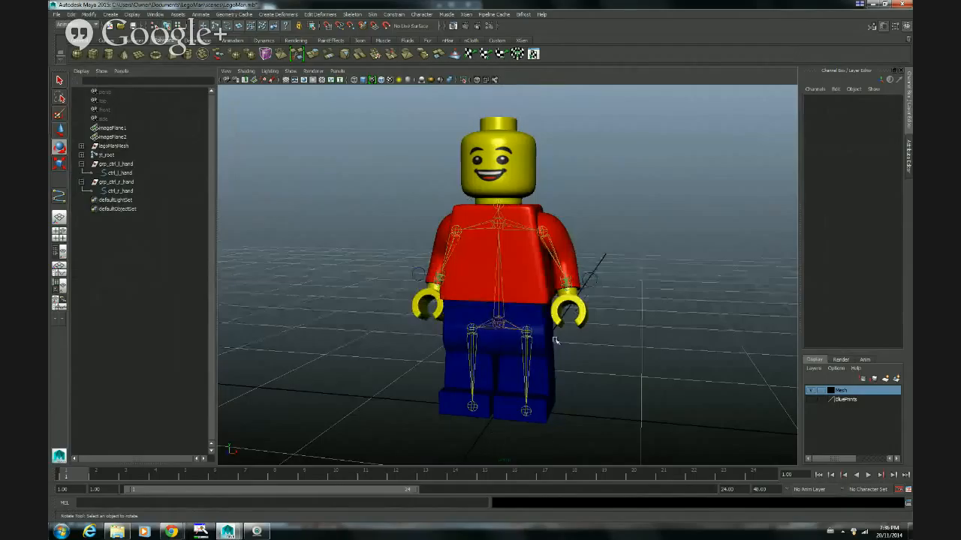
mouse_move(172, 530)
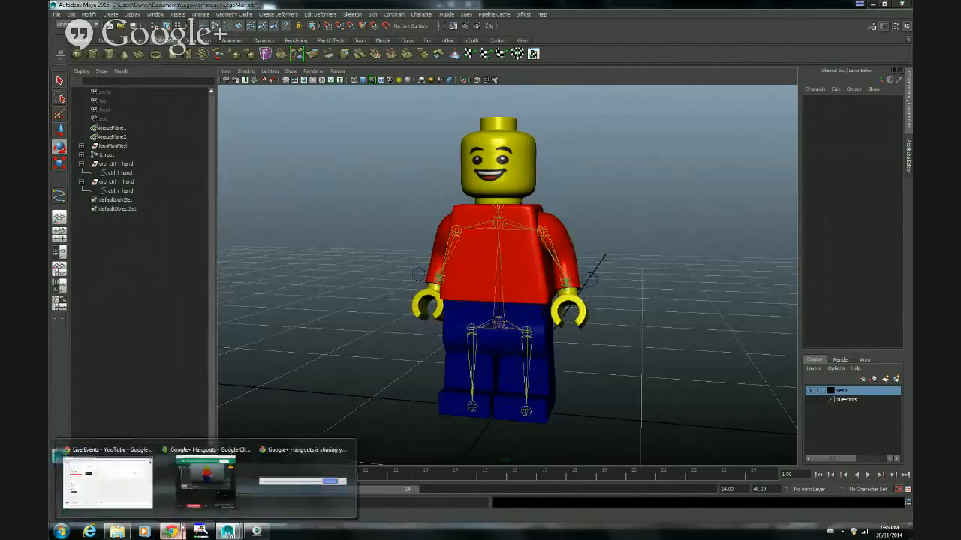
click(205, 481)
click(706, 491)
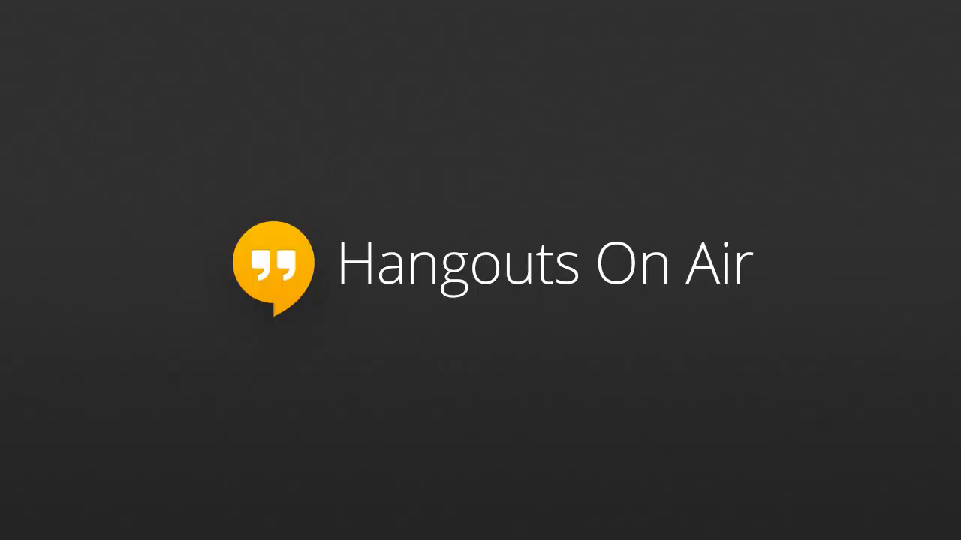